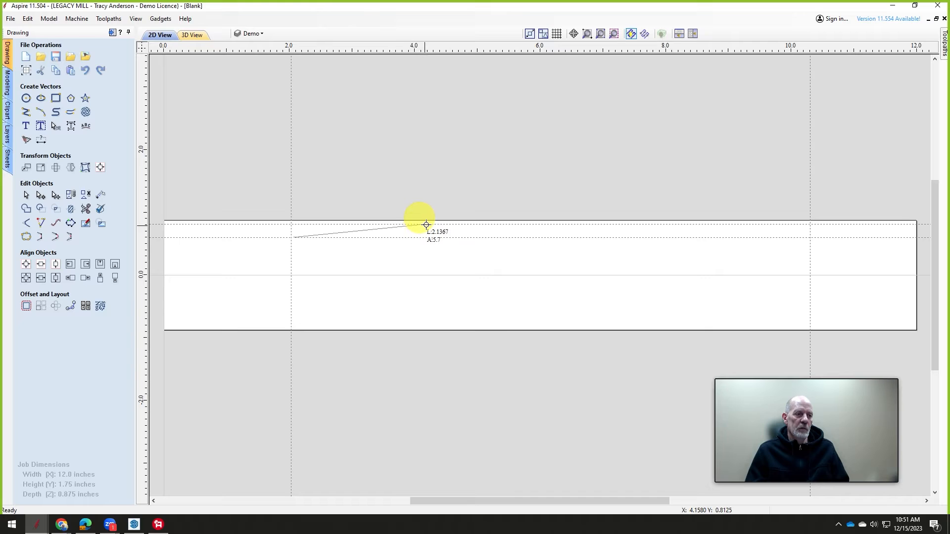
Step: Finish the curve with a peak at about X 4.2 on the upper guideline, ending where the lower and far vertical guidelines cross, and hide the guidelines
{"action": "left_click", "coordinate": [429, 224]}
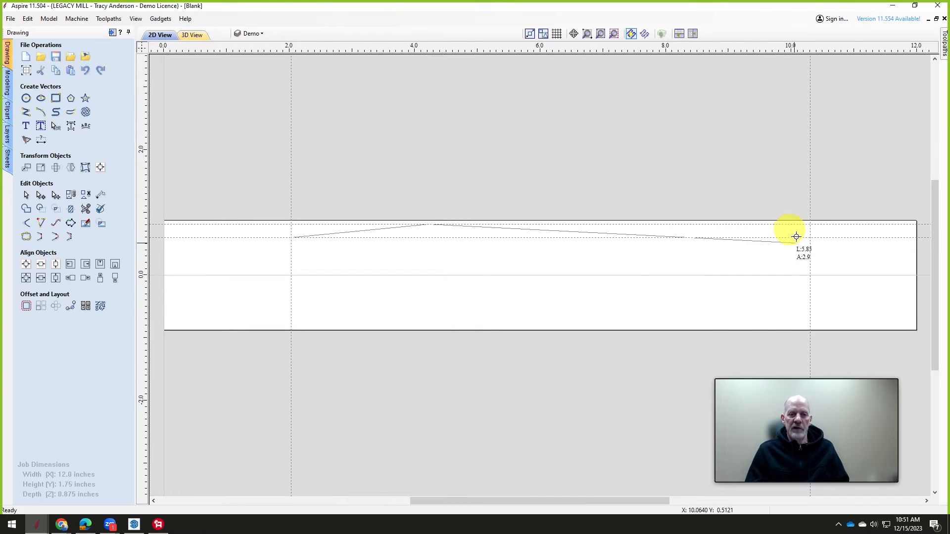
{"action": "left_click", "coordinate": [808, 237]}
{"action": "right_click", "coordinate": [647, 249]}
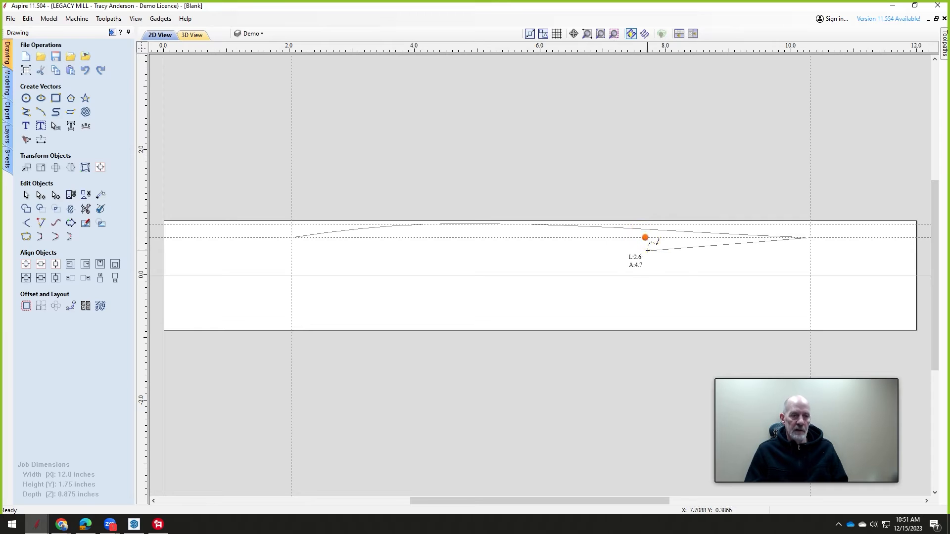
{"action": "left_click", "coordinate": [506, 151]}
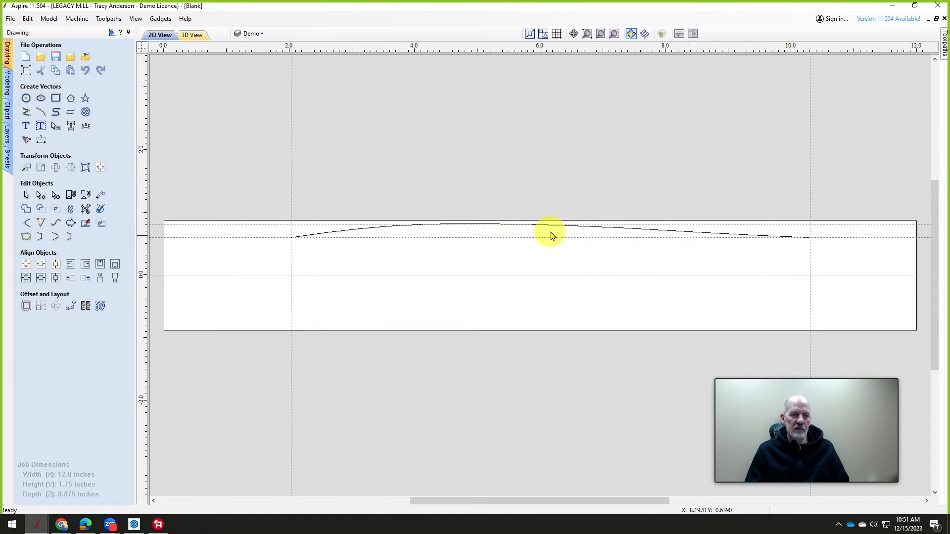
{"action": "left_click", "coordinate": [142, 48]}
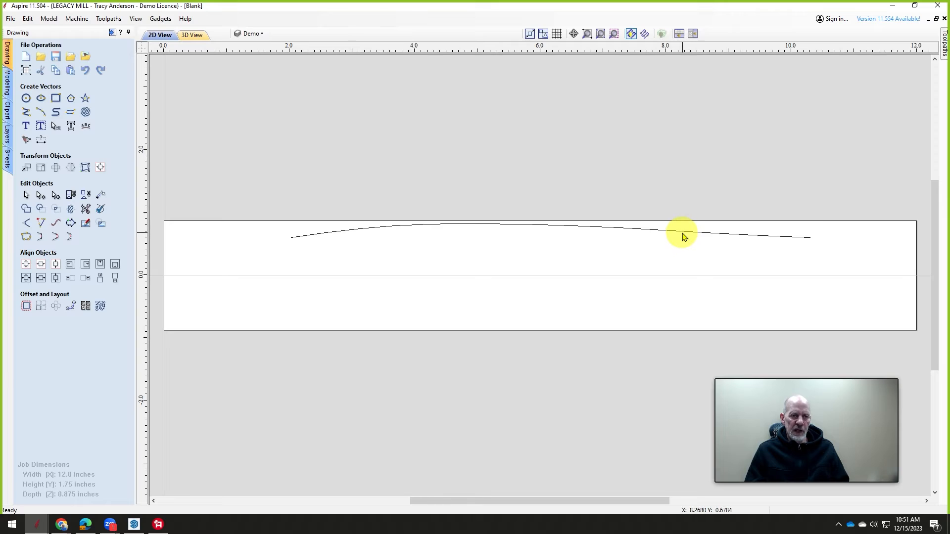
Step: Node-edit the curve, pulling the far end point's handle down to about X 9.8, Y 0.34 to form a dip near that end
{"action": "left_click", "coordinate": [682, 233]}
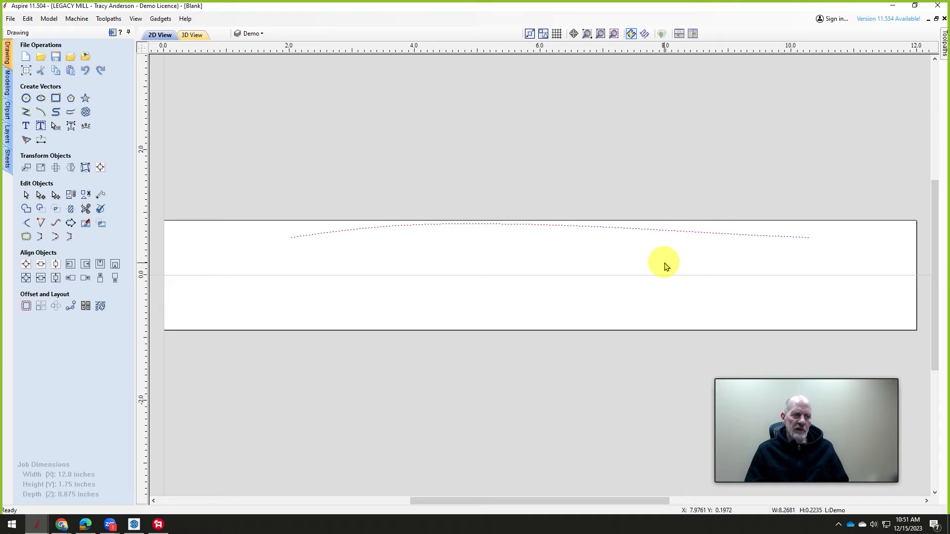
{"action": "left_click", "coordinate": [57, 195]}
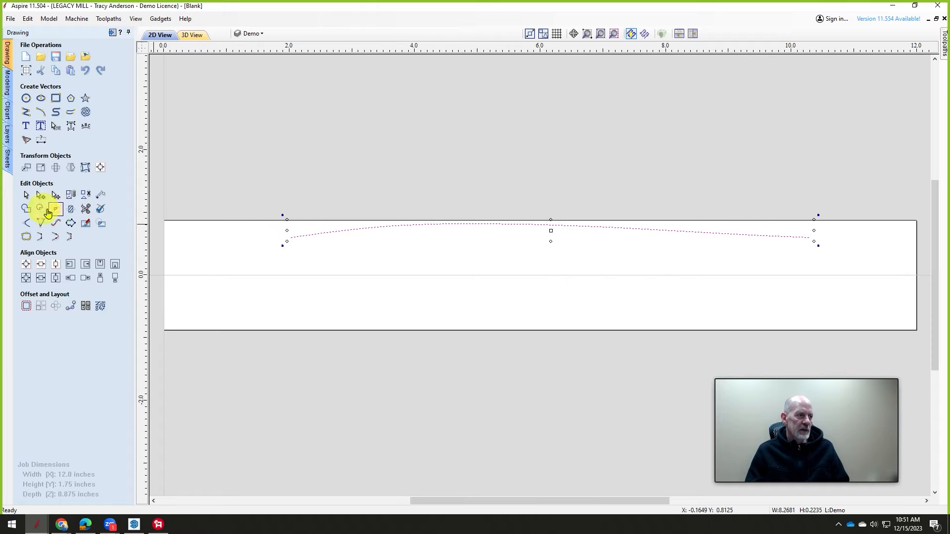
{"action": "left_click", "coordinate": [42, 195]}
{"action": "left_click_drag", "start_coordinate": [683, 232], "coordinate": [778, 257]}
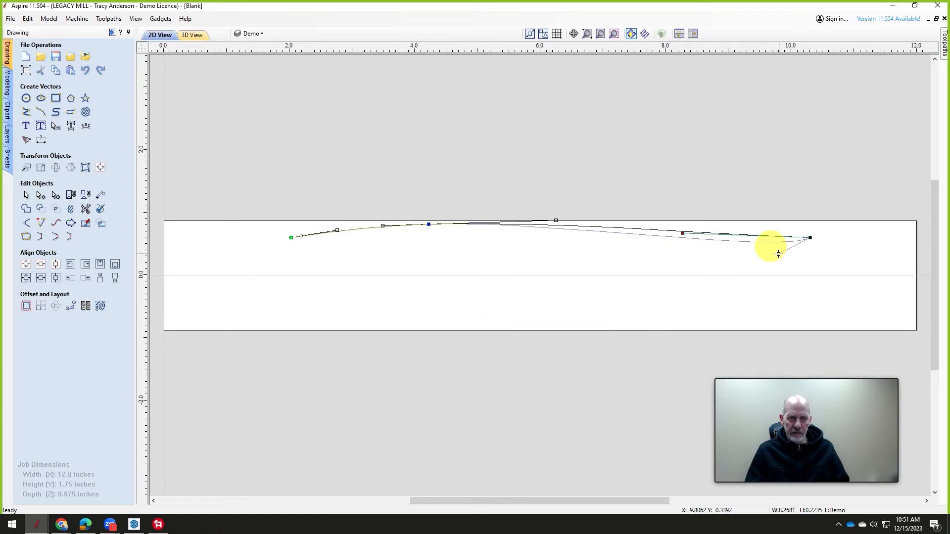
{"action": "left_click_drag", "start_coordinate": [778, 254], "coordinate": [779, 253]}
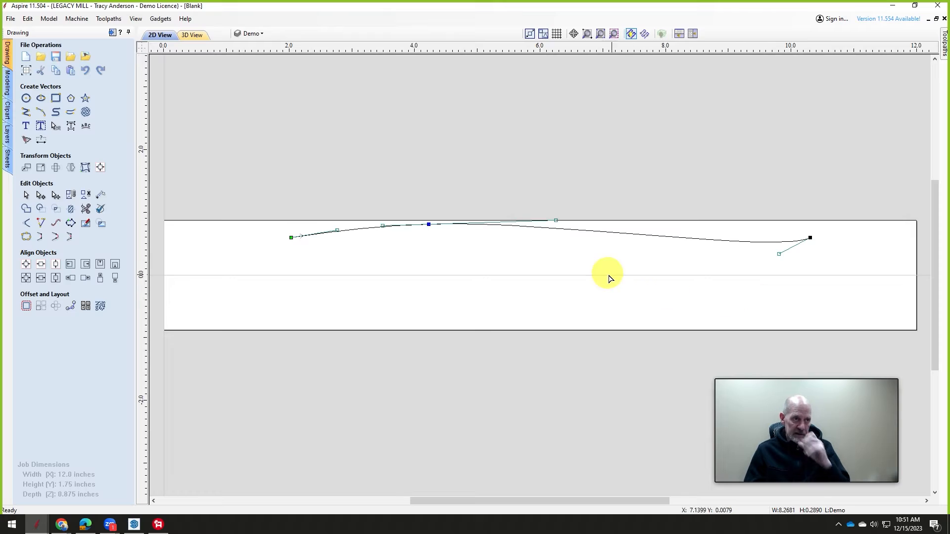
Step: Lengthen the peak node's handle toward the dip to about X 6.8, level it with the peak, and leave node editing
{"action": "left_click_drag", "start_coordinate": [548, 213], "coordinate": [586, 219]}
{"action": "scroll", "coordinate": [568, 228], "scroll_direction": "up", "scroll_amount": 2}
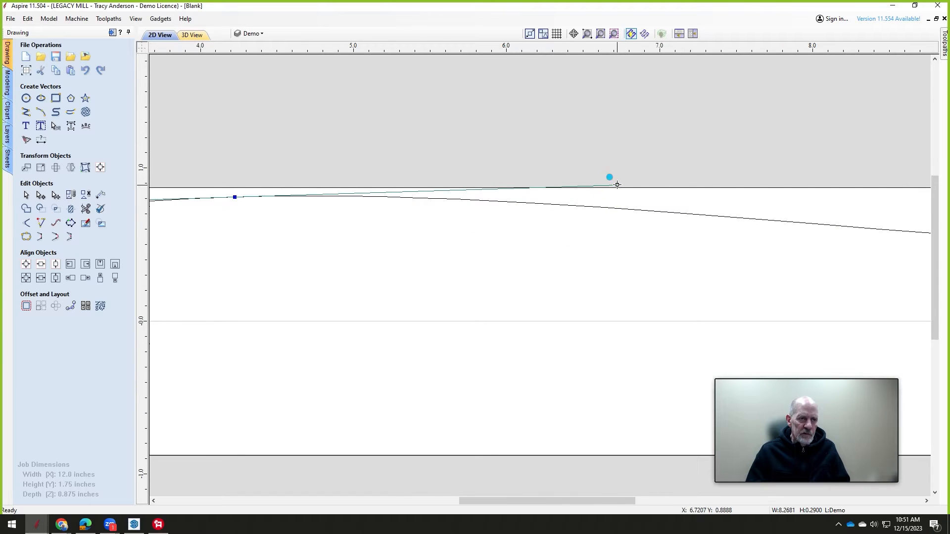
{"action": "left_click_drag", "start_coordinate": [621, 192], "coordinate": [625, 199]}
{"action": "scroll", "coordinate": [625, 200], "scroll_direction": "down", "scroll_amount": 2}
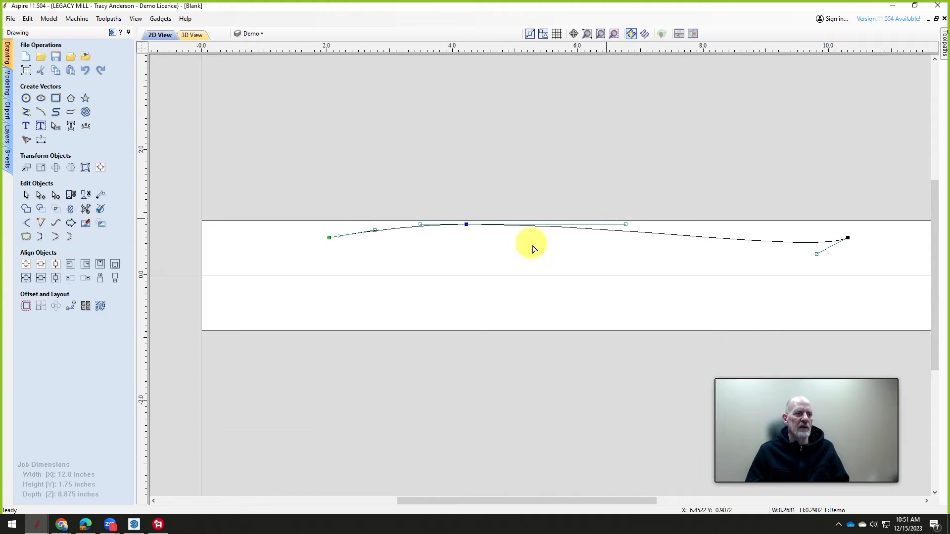
{"action": "key", "text": "n"}
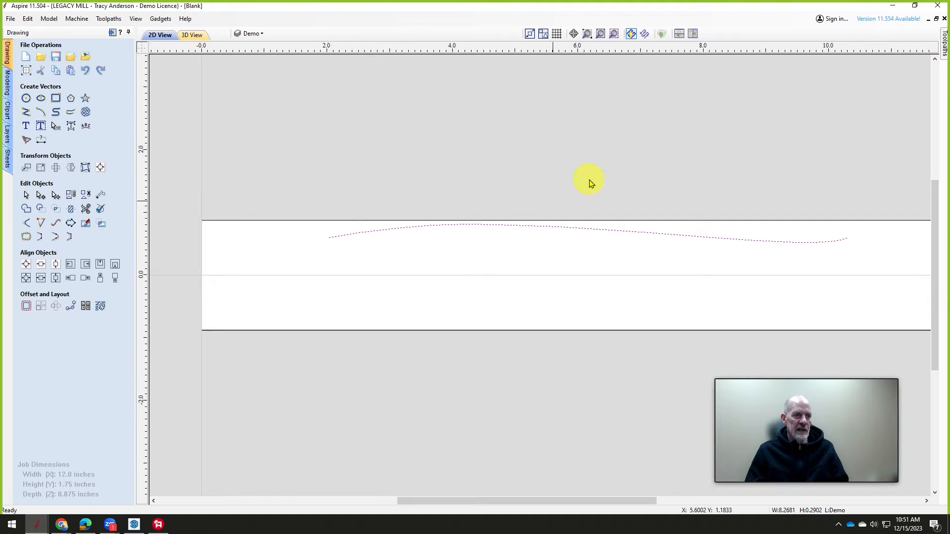
Step: Open the curve for node editing around its starting end and peak
{"action": "scroll", "coordinate": [556, 195], "scroll_direction": "down", "scroll_amount": 1}
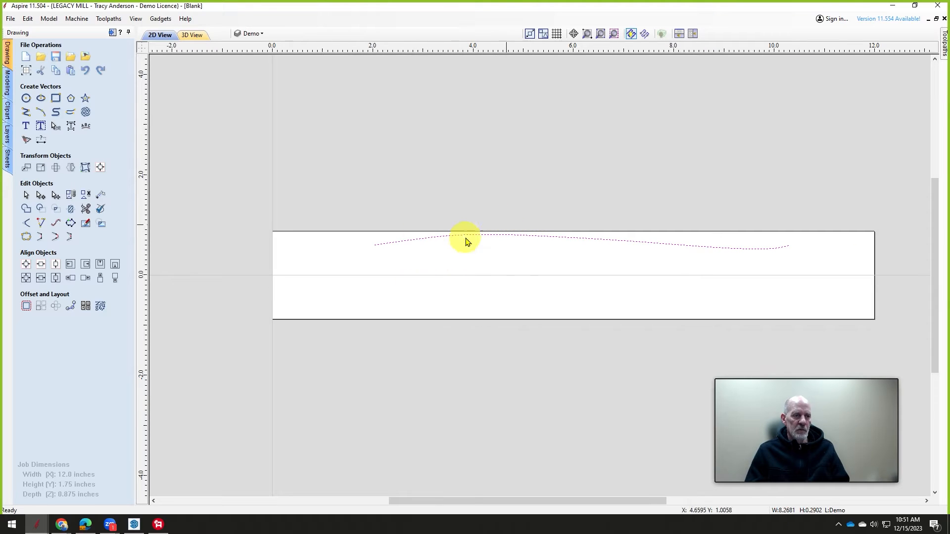
{"action": "scroll", "coordinate": [440, 238], "scroll_direction": "up", "scroll_amount": 2}
{"action": "left_click", "coordinate": [403, 204]}
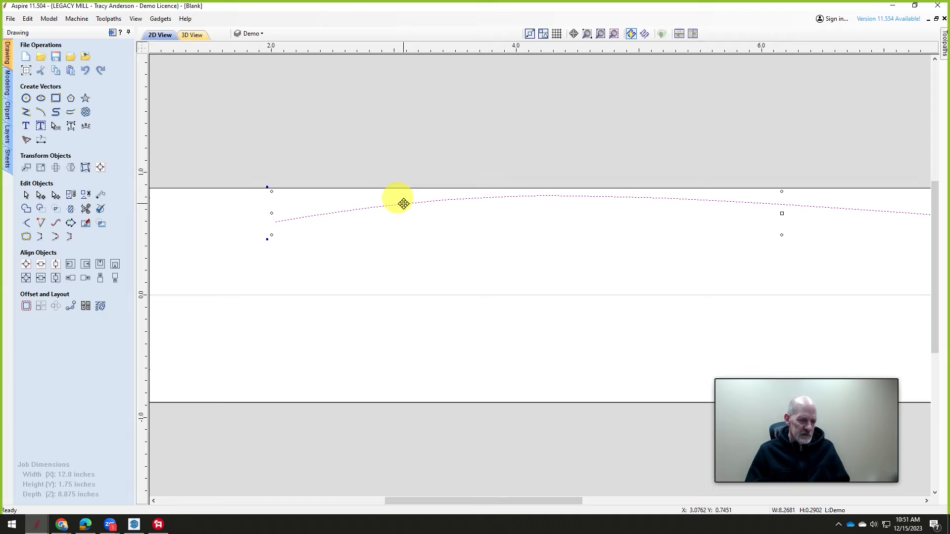
{"action": "key", "text": "n"}
{"action": "left_click_drag", "start_coordinate": [365, 206], "coordinate": [360, 195]}
{"action": "left_click_drag", "start_coordinate": [453, 196], "coordinate": [447, 188]}
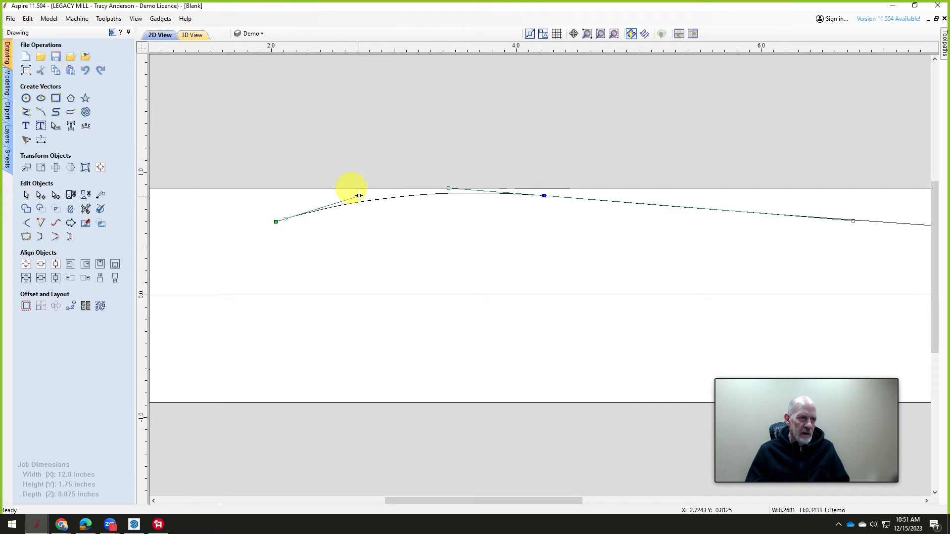
{"action": "key", "text": "ctrl+z"}
{"action": "key", "text": "ctrl+z"}
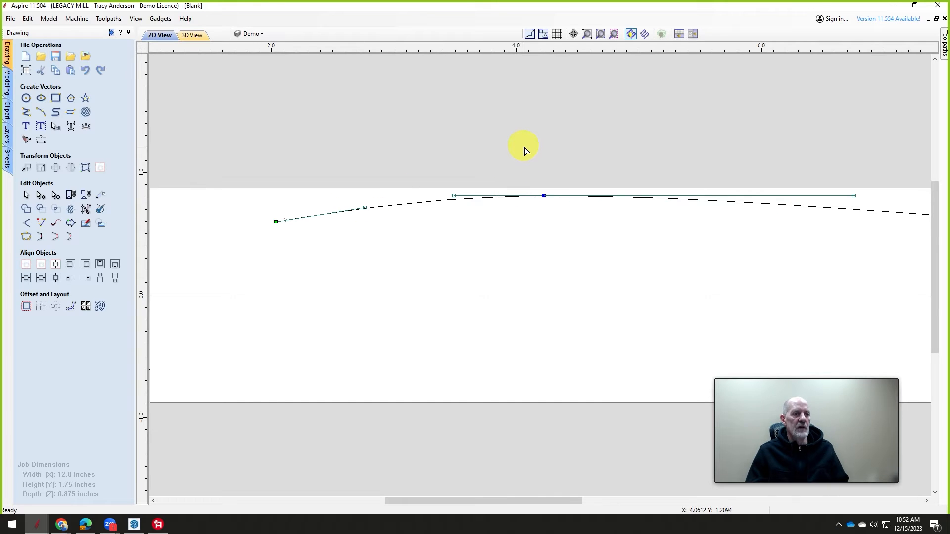
Step: Raise the start point's handle to about X 2.7, Y 0.8 to steepen the curve's beginning, and leave node editing
{"action": "left_click_drag", "start_coordinate": [365, 206], "coordinate": [361, 198]}
{"action": "left_click", "coordinate": [494, 261]}
{"action": "scroll", "coordinate": [498, 246], "scroll_direction": "down", "scroll_amount": 3}
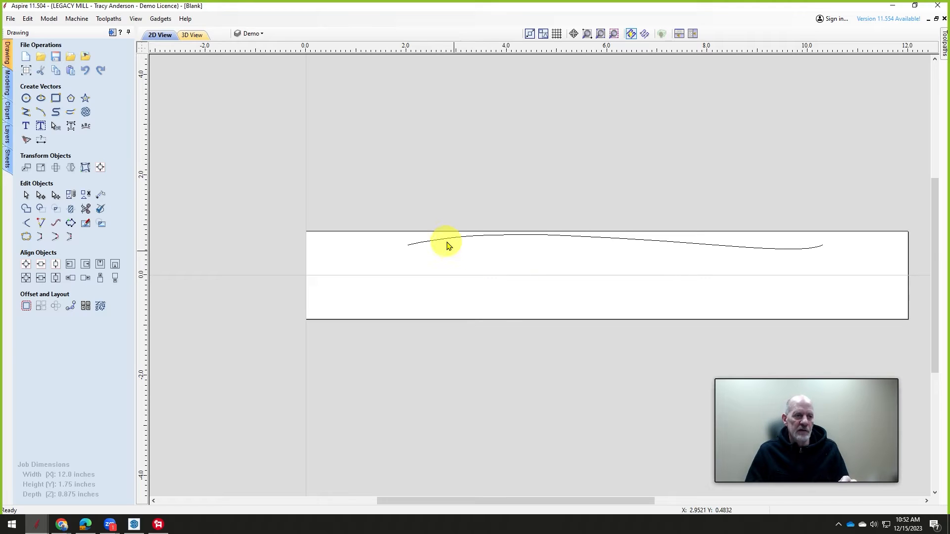
Step: Create a vertically flipped mirrored copy of the curve about the job center
{"action": "left_click", "coordinate": [440, 242]}
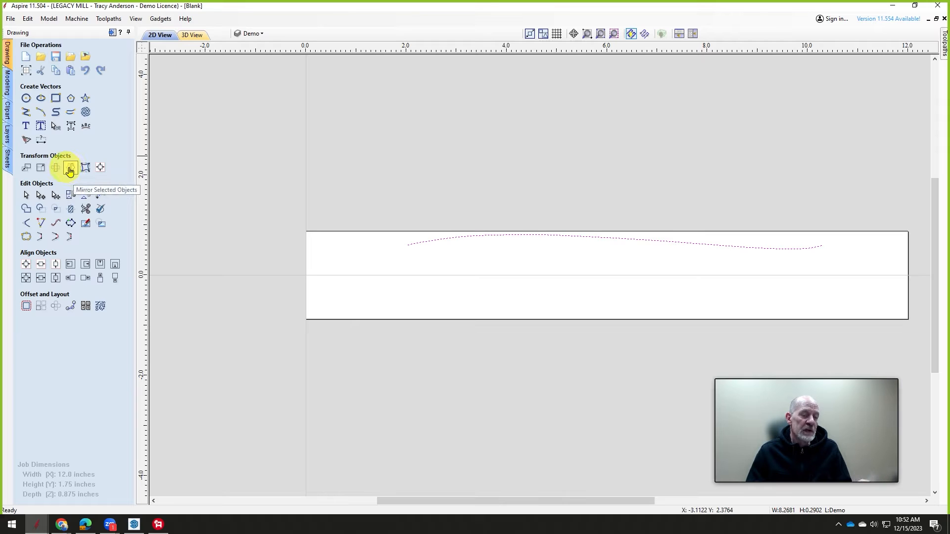
{"action": "left_click", "coordinate": [69, 169]}
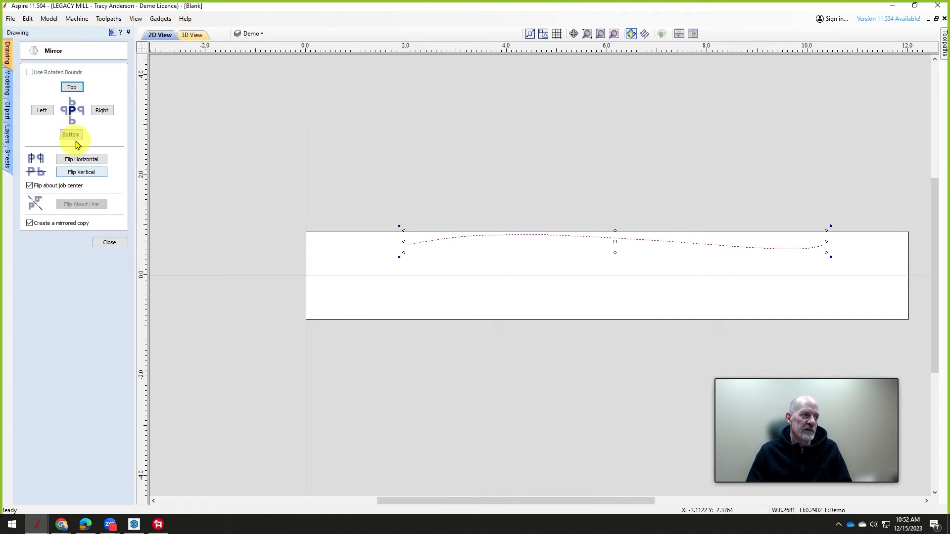
{"action": "left_click", "coordinate": [77, 172]}
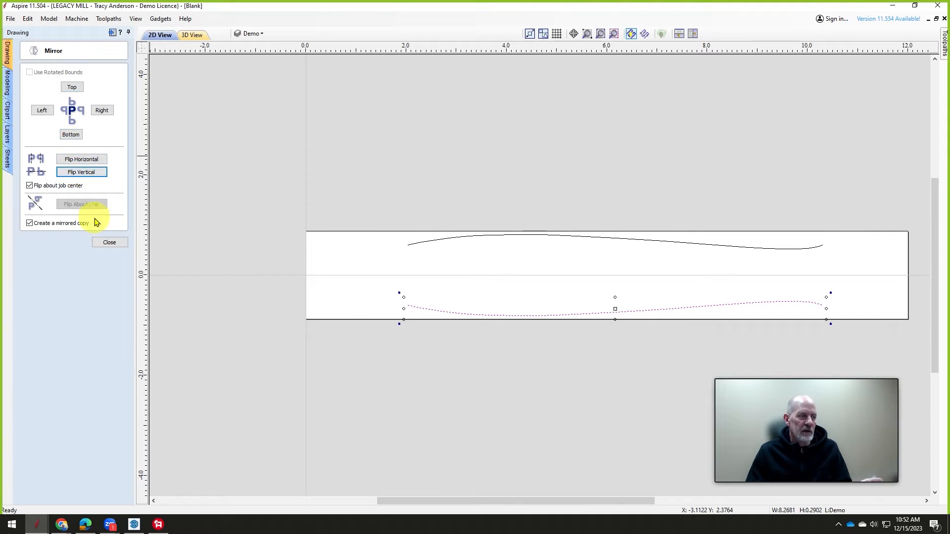
{"action": "left_click", "coordinate": [331, 209]}
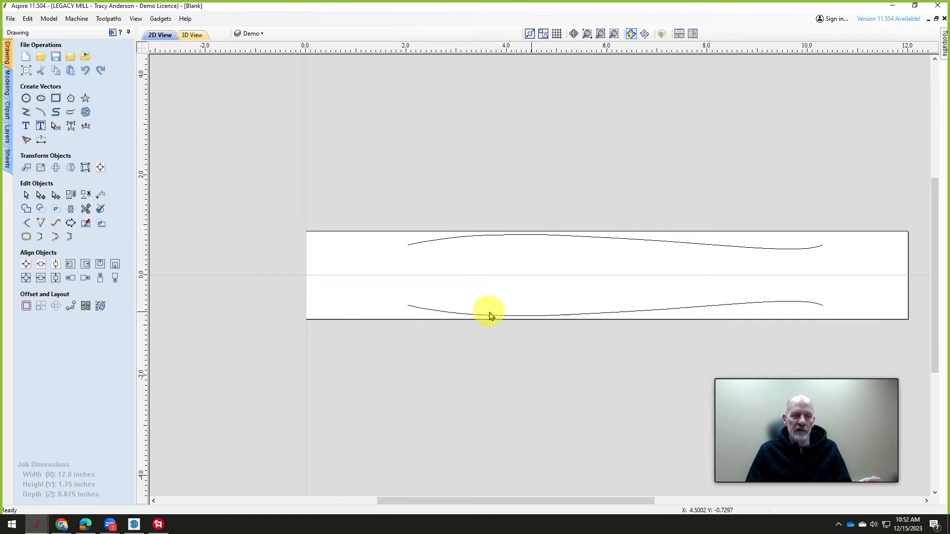
{"action": "left_click", "coordinate": [440, 313]}
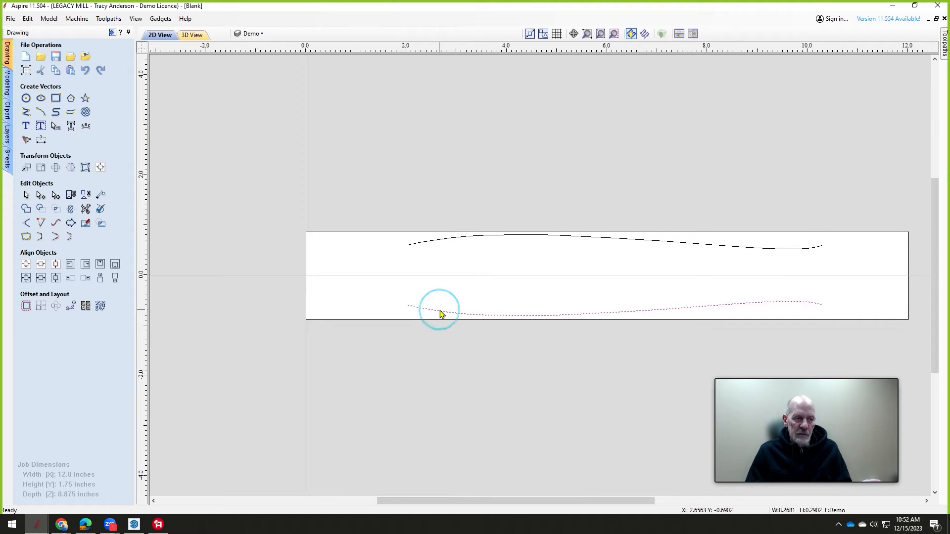
{"action": "left_click", "coordinate": [509, 196]}
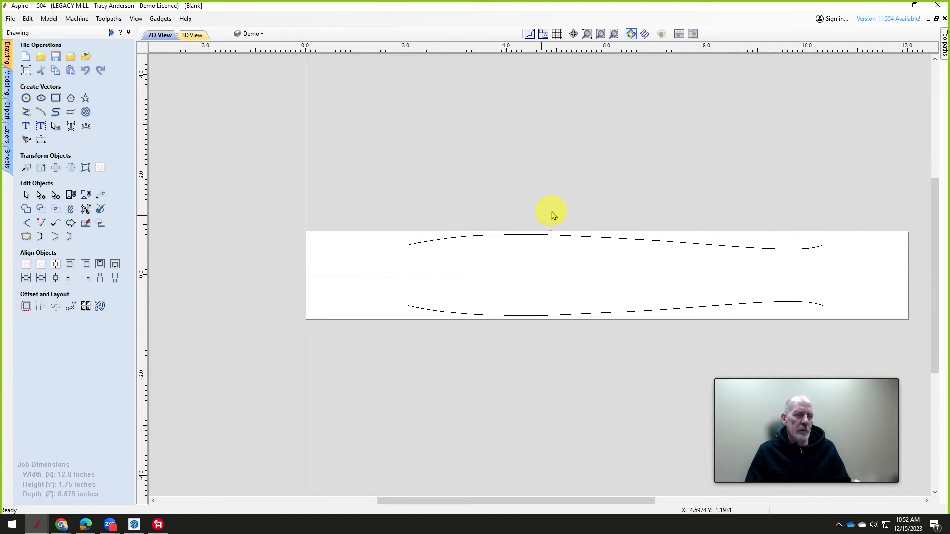
Step: Show the Demo Router Bits and Demo Dimensions layers in the drawing
{"action": "left_click", "coordinate": [250, 35]}
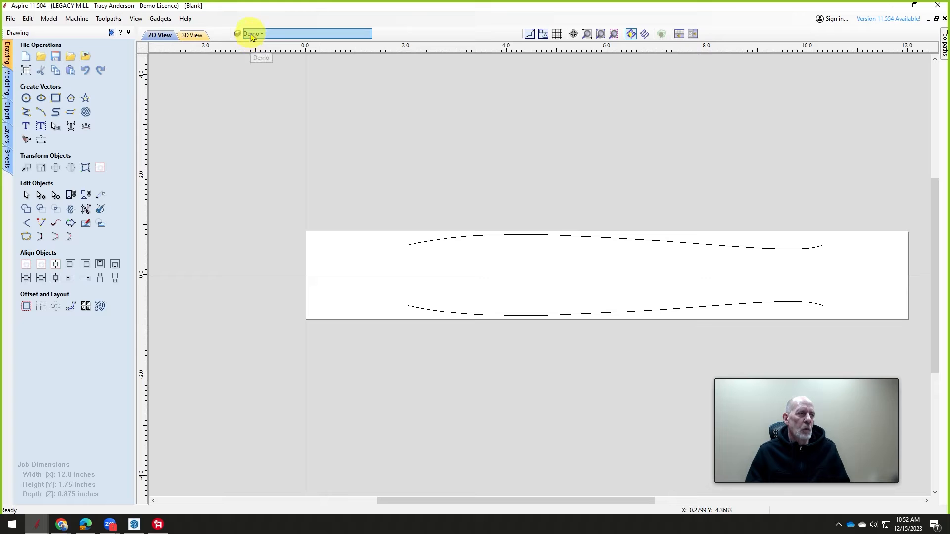
{"action": "left_click", "coordinate": [251, 34]}
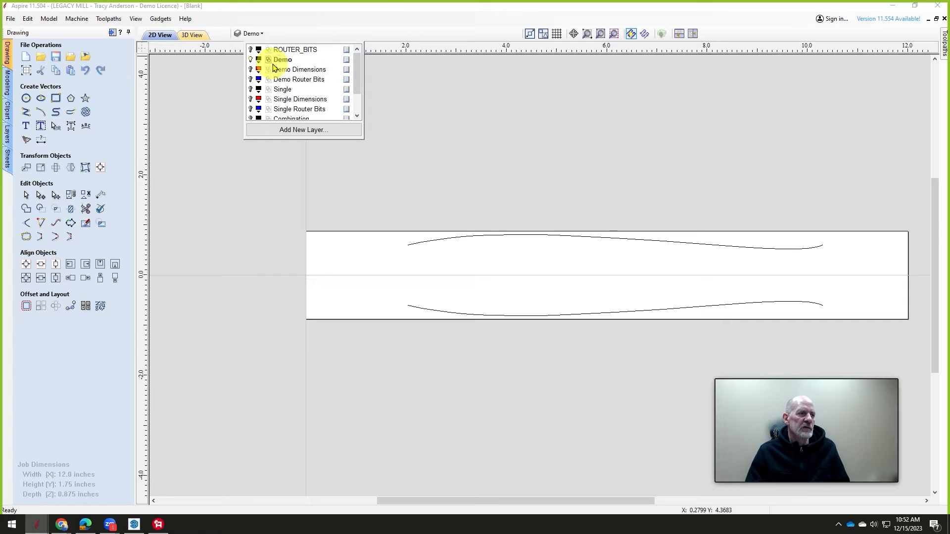
{"action": "left_click", "coordinate": [250, 80]}
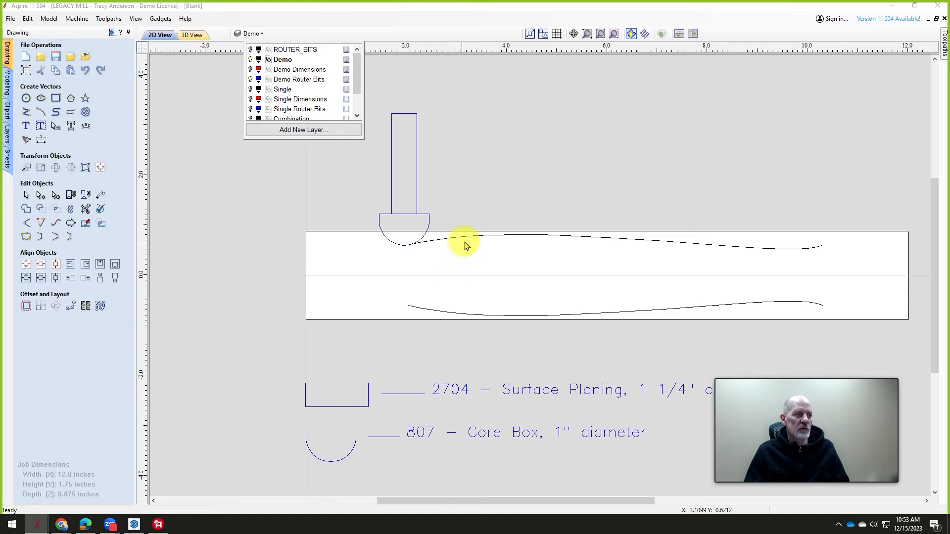
{"action": "left_click", "coordinate": [250, 70]}
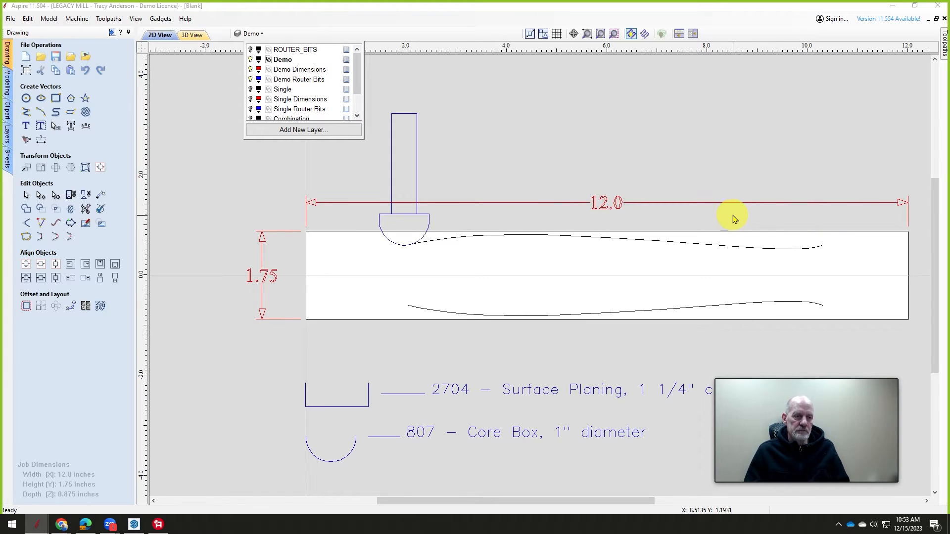
Step: Start a 2D Profile Toolpath for the upper curve and go to its cut depth setting
{"action": "left_click", "coordinate": [446, 241]}
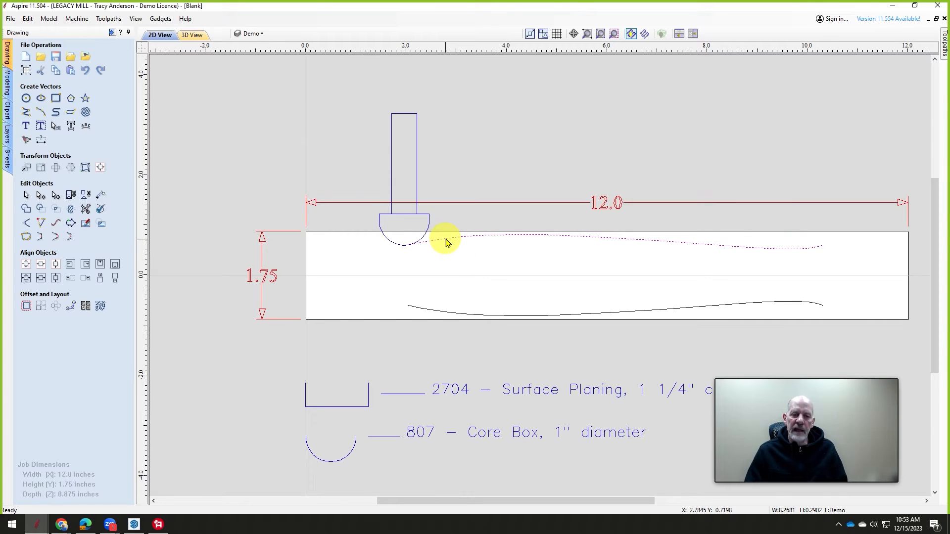
{"action": "left_click", "coordinate": [112, 34]}
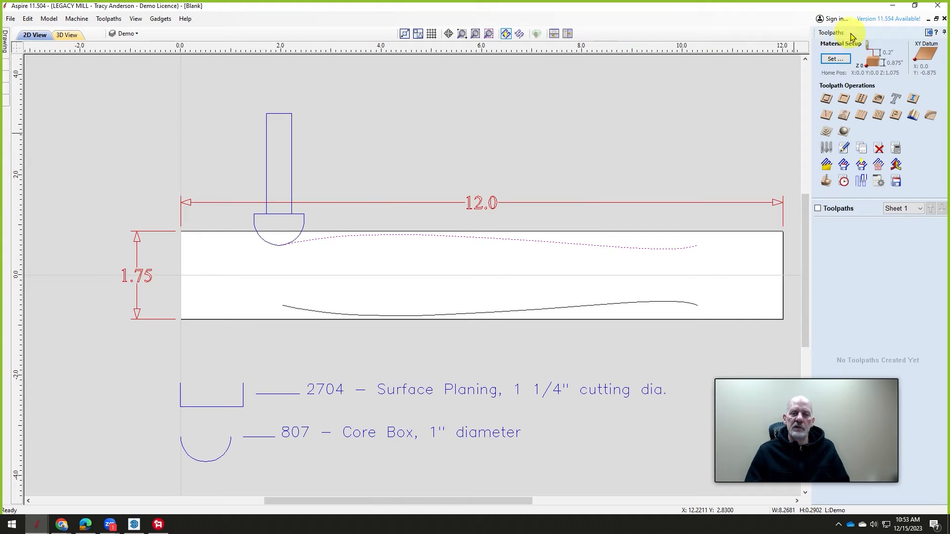
{"action": "left_click", "coordinate": [827, 99]}
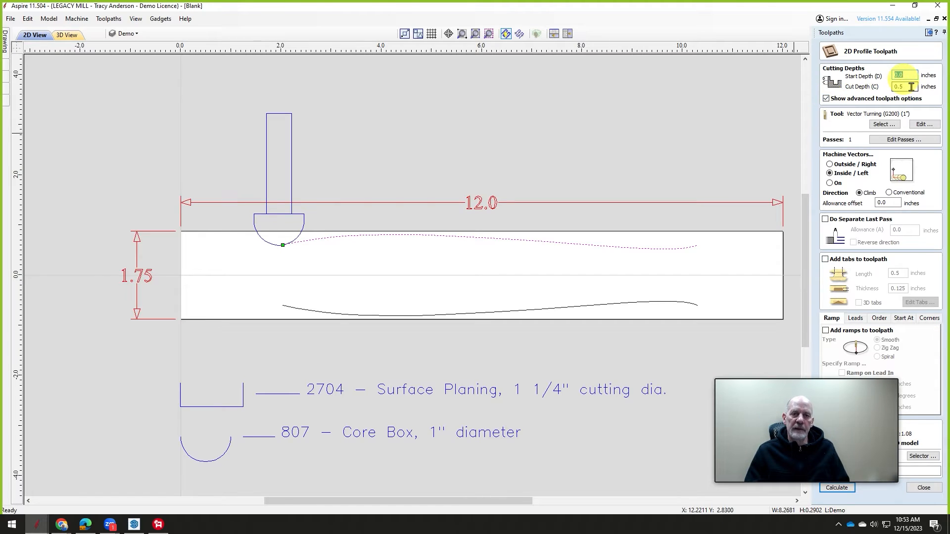
{"action": "left_click", "coordinate": [912, 87]}
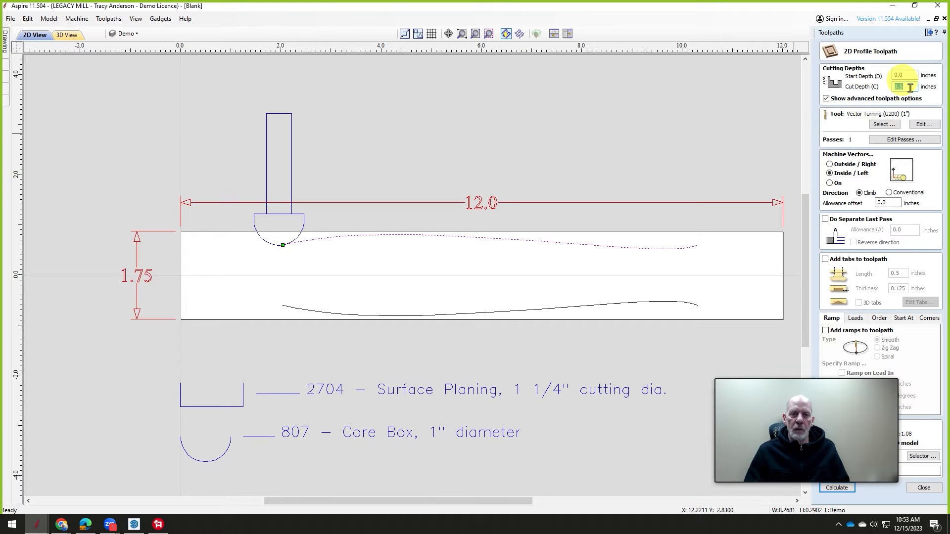
Step: Select Vector Turning (G200) (1") from the Tool Database as the profile toolpath's tool
{"action": "left_click", "coordinate": [882, 127]}
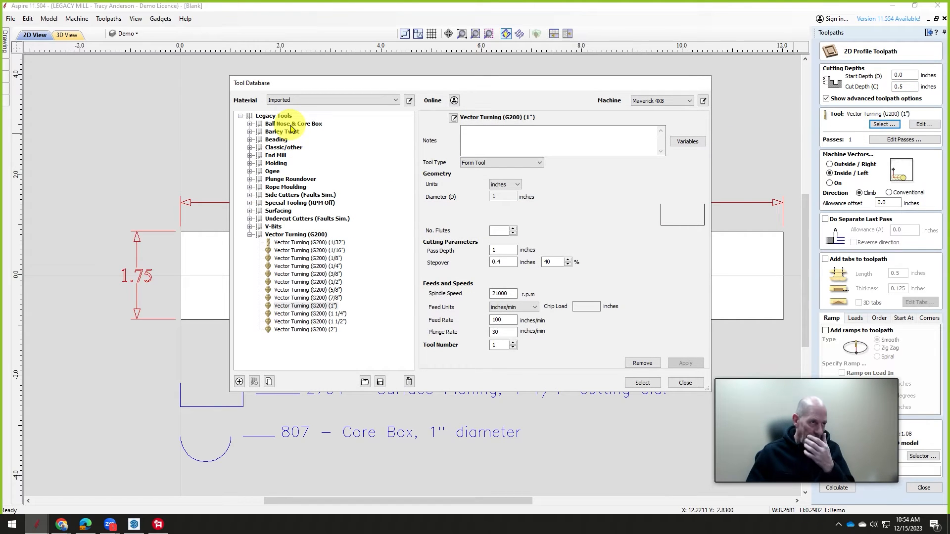
{"action": "left_click", "coordinate": [250, 235]}
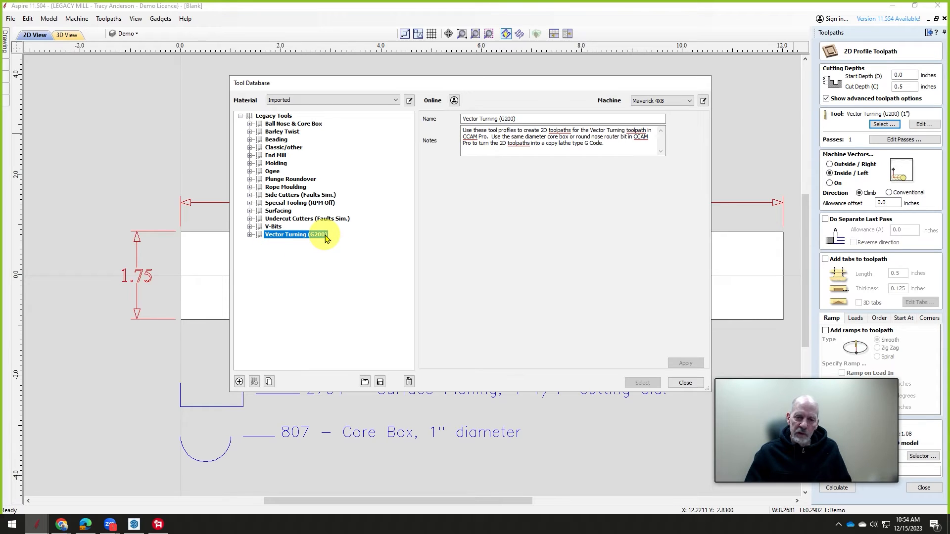
{"action": "left_click", "coordinate": [249, 235]}
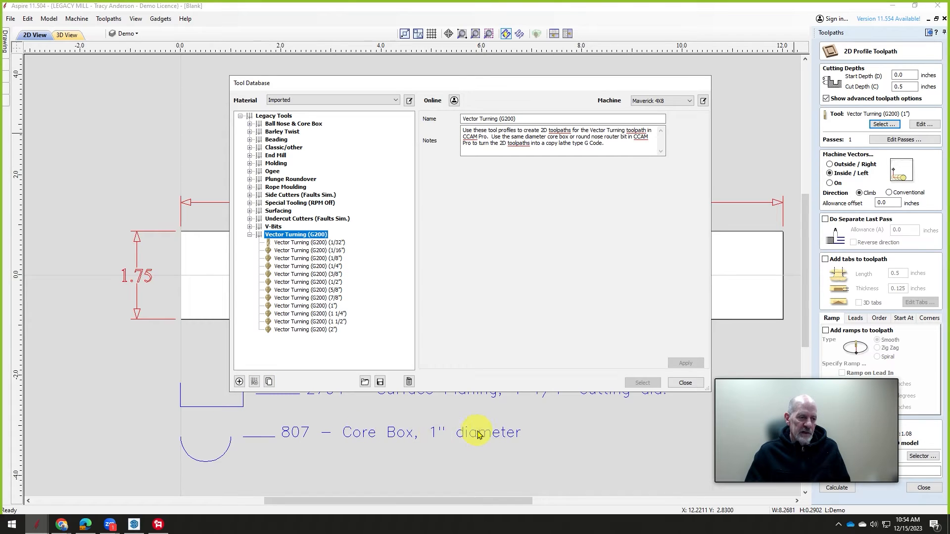
{"action": "left_click", "coordinate": [308, 306]}
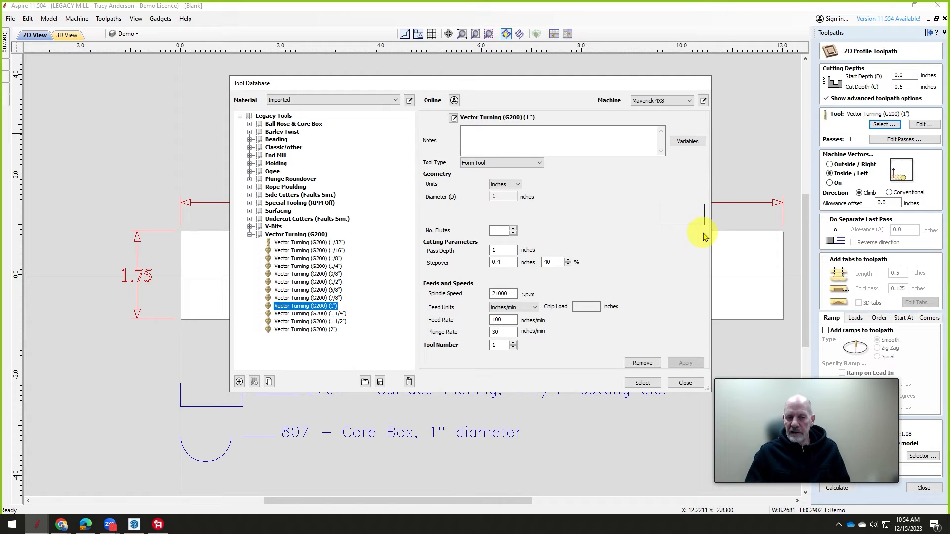
{"action": "left_click", "coordinate": [643, 383]}
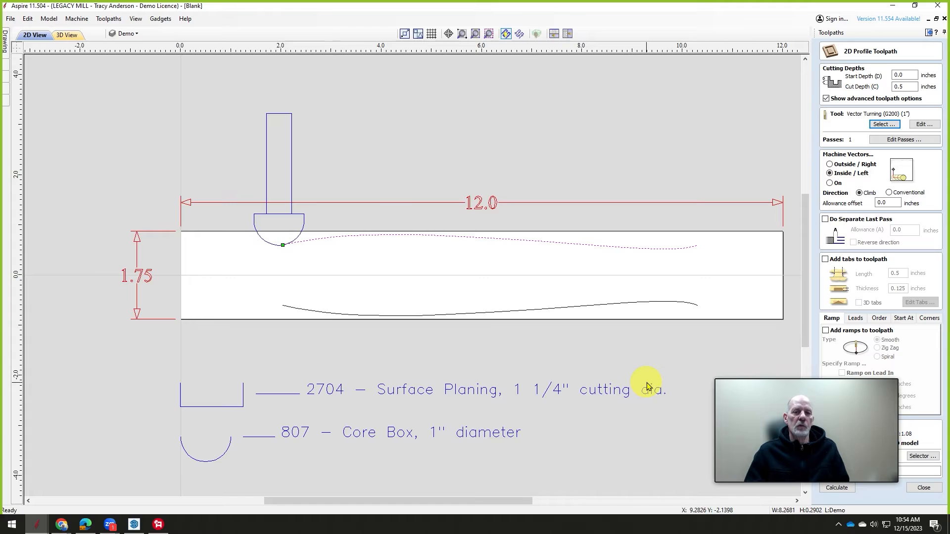
Step: Name the profile toolpath "Simple Vector Turning Toolpath Impor" and calculate it
{"action": "mouse_move", "coordinate": [781, 379]}
{"action": "left_click_drag", "start_coordinate": [777, 376], "coordinate": [672, 385]}
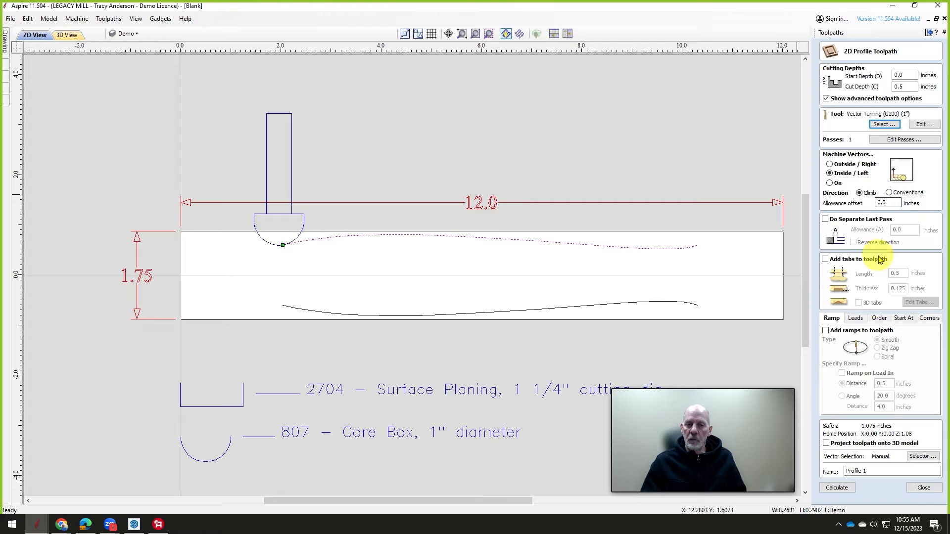
{"action": "left_click_drag", "start_coordinate": [875, 471], "coordinate": [829, 475]}
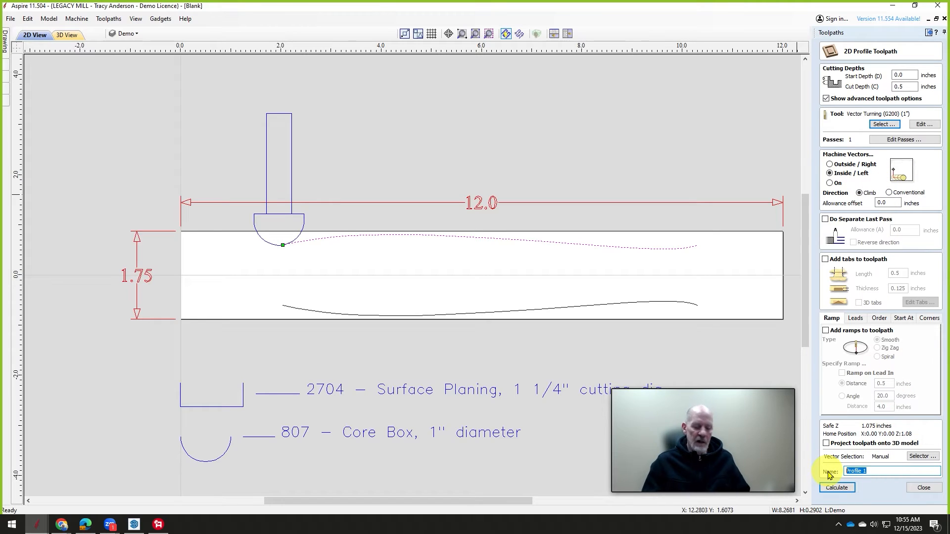
{"action": "type", "text": "Vector Turning Toolpath Impor"}
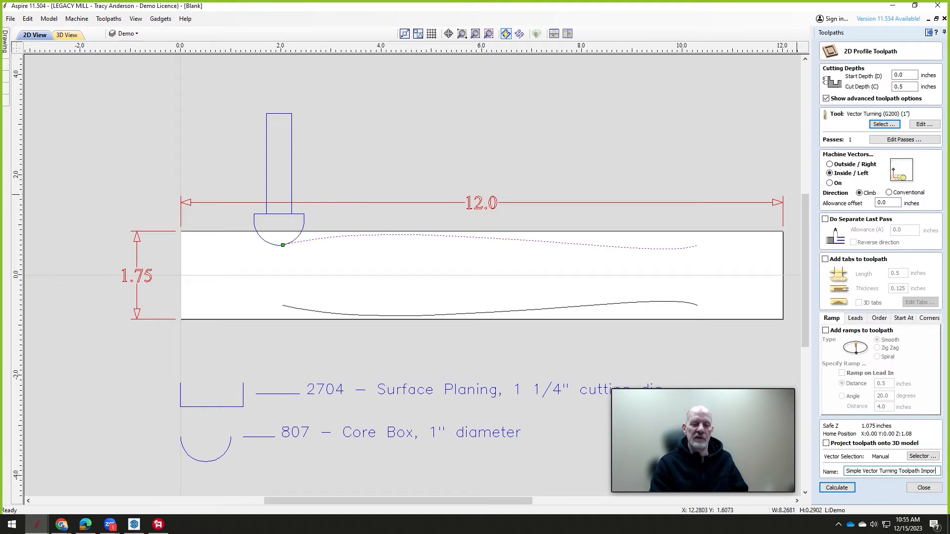
{"action": "left_click", "coordinate": [837, 488]}
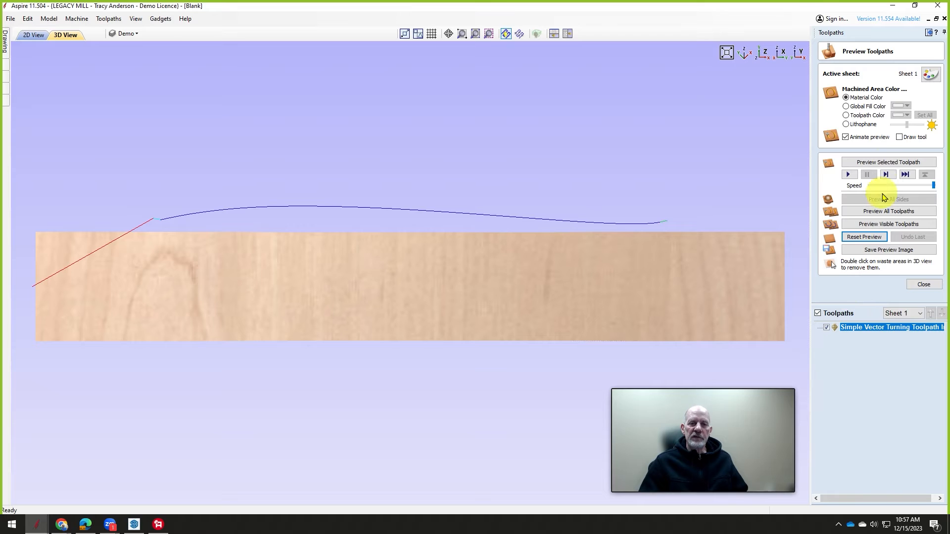
Step: Preview the selected turning toolpath on the blank, inspect the cut in 3D and close the preview
{"action": "left_click", "coordinate": [874, 163]}
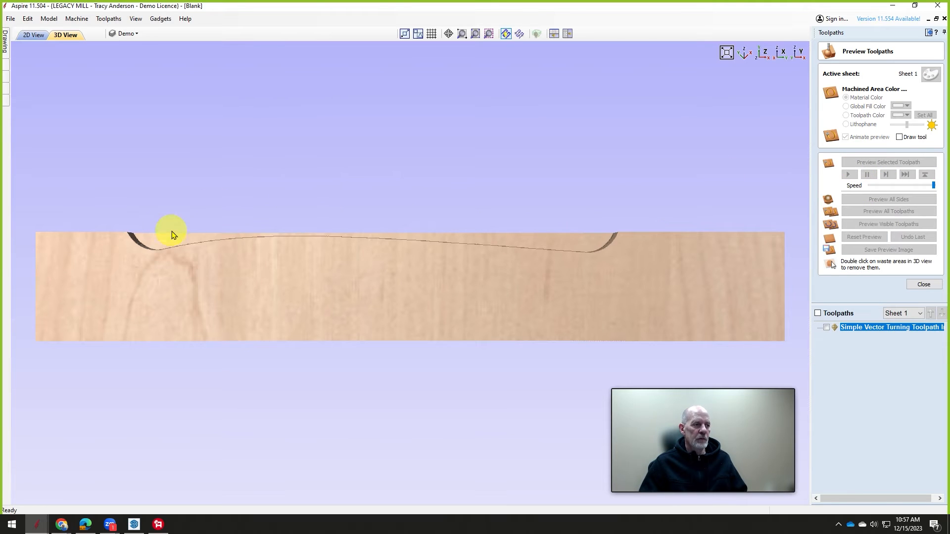
{"action": "left_click_drag", "start_coordinate": [493, 240], "coordinate": [170, 243]}
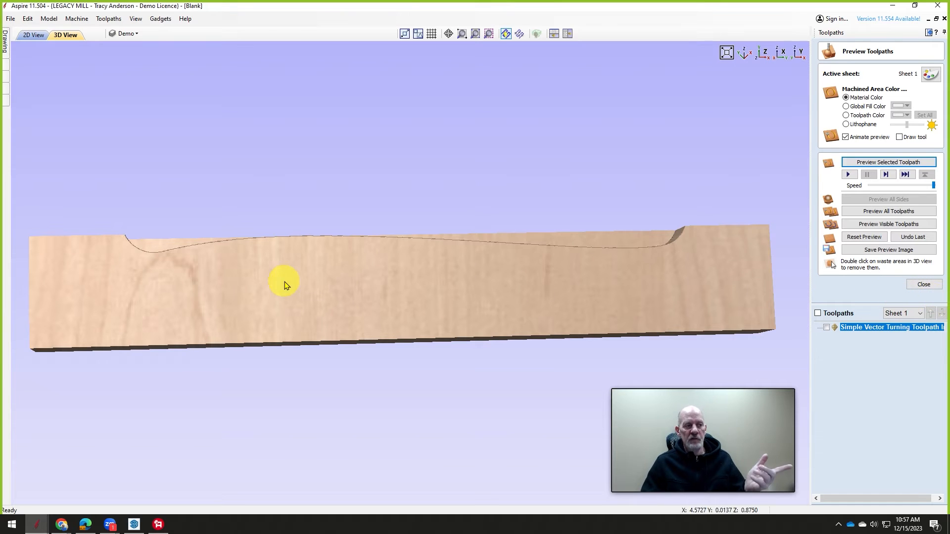
{"action": "left_click", "coordinate": [923, 285]}
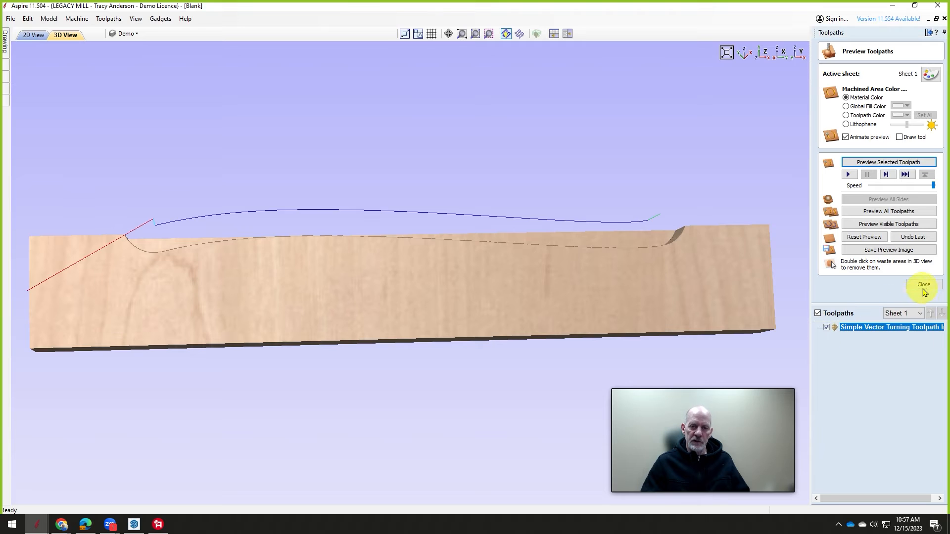
Step: Save the visible vector turning toolpath to one .nc file in the Demo folder under G200 Video
{"action": "left_click", "coordinate": [897, 181]}
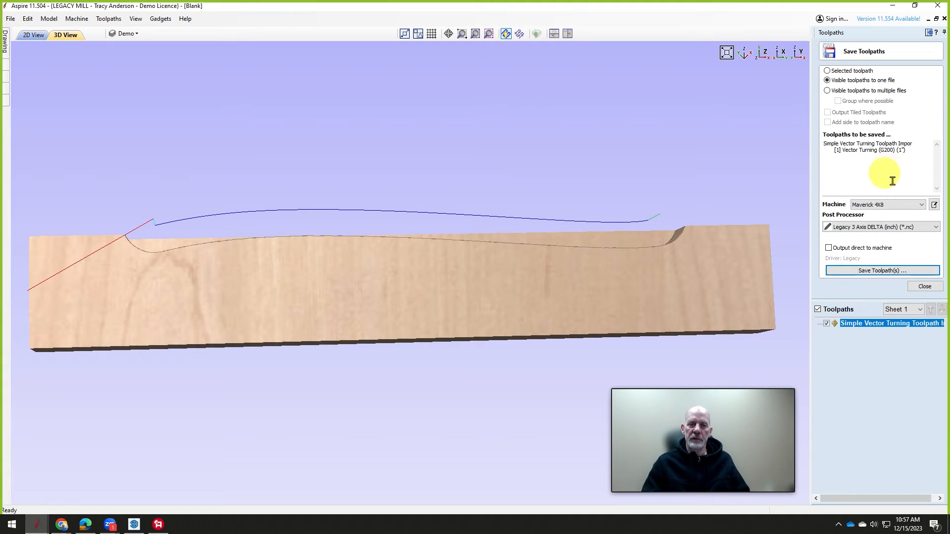
{"action": "mouse_move", "coordinate": [851, 326]}
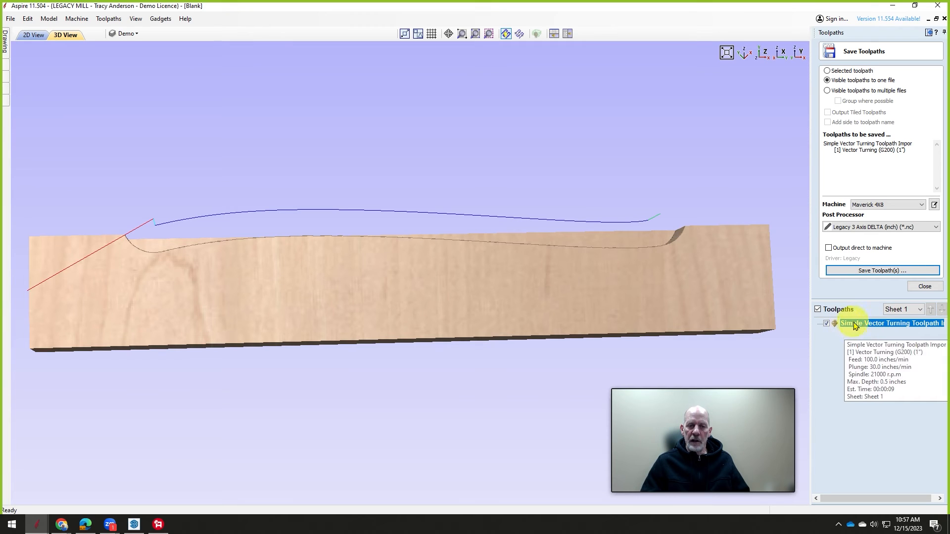
{"action": "left_click_drag", "start_coordinate": [814, 267], "coordinate": [767, 259]}
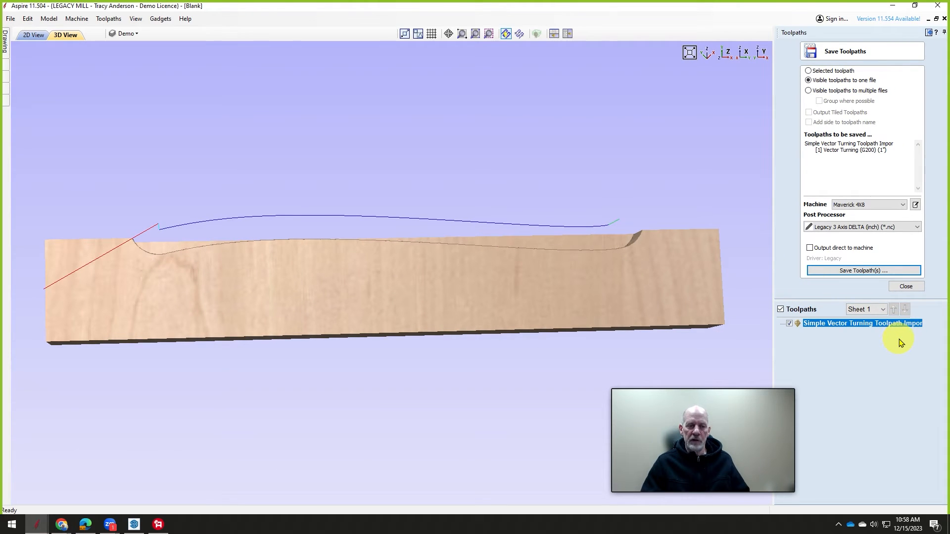
{"action": "left_click", "coordinate": [863, 271]}
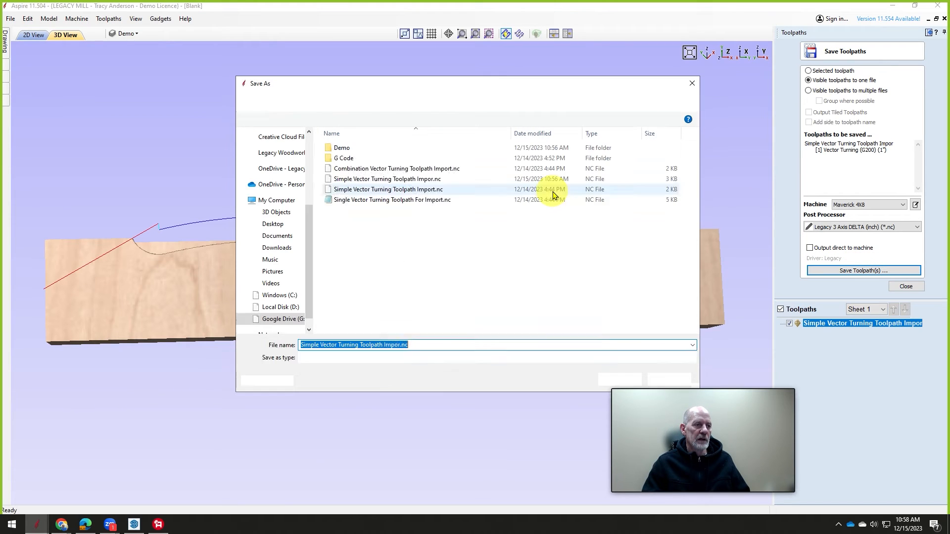
{"action": "left_click", "coordinate": [345, 148]}
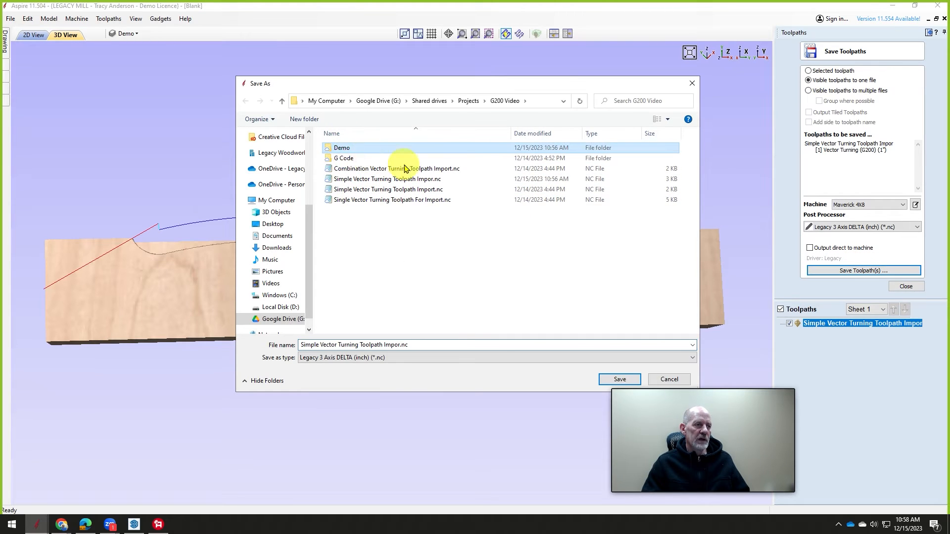
{"action": "double_click", "coordinate": [363, 149]}
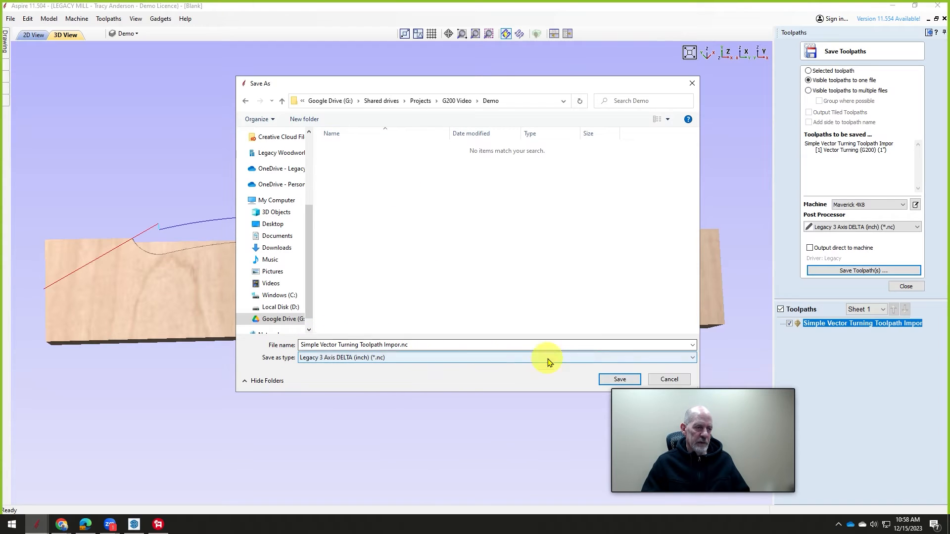
{"action": "left_click", "coordinate": [446, 345]}
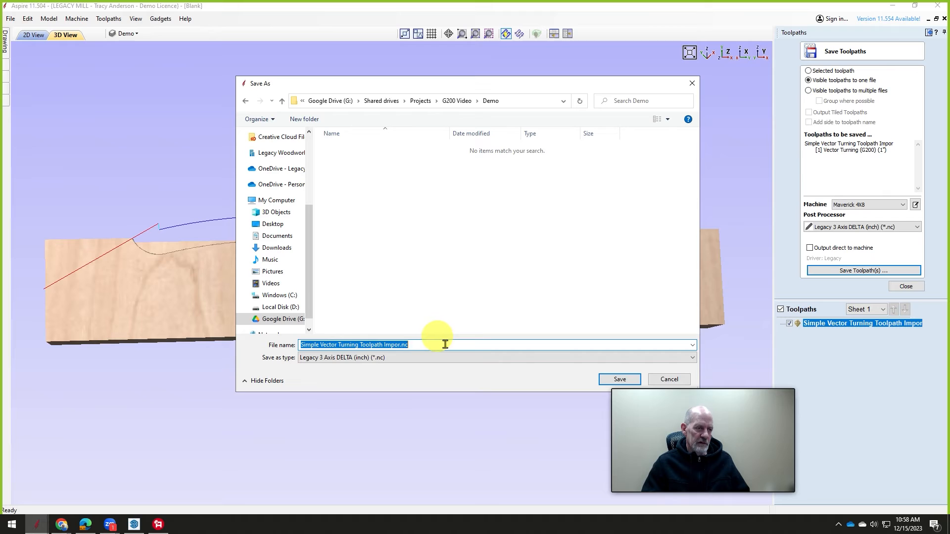
{"action": "left_click", "coordinate": [400, 344]}
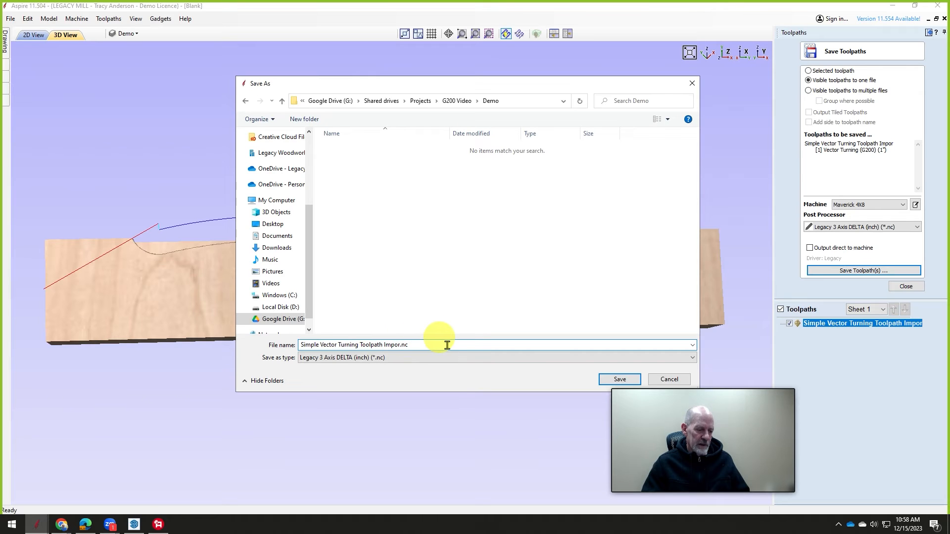
{"action": "left_click", "coordinate": [634, 382]}
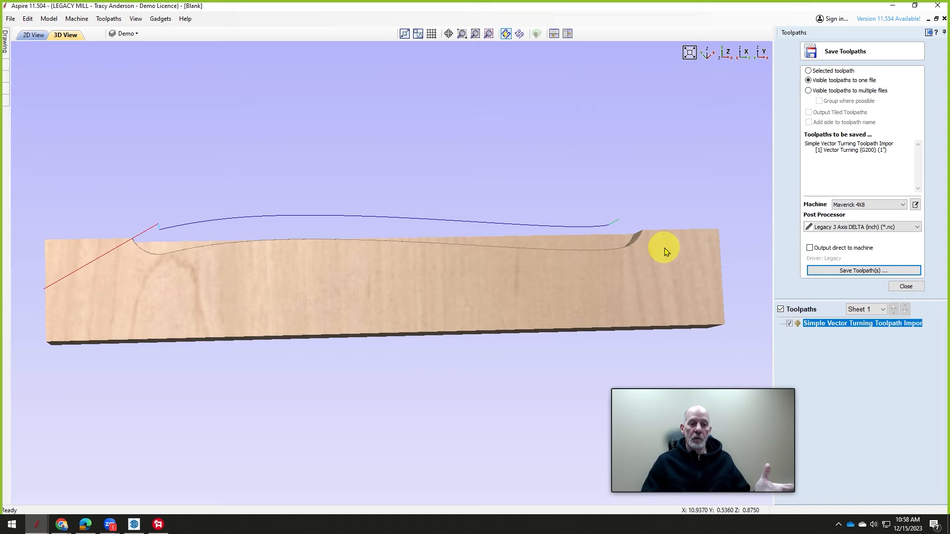
Step: Return to the 2D drawing of the profile and switch to CCAM Pro
{"action": "left_click", "coordinate": [35, 35]}
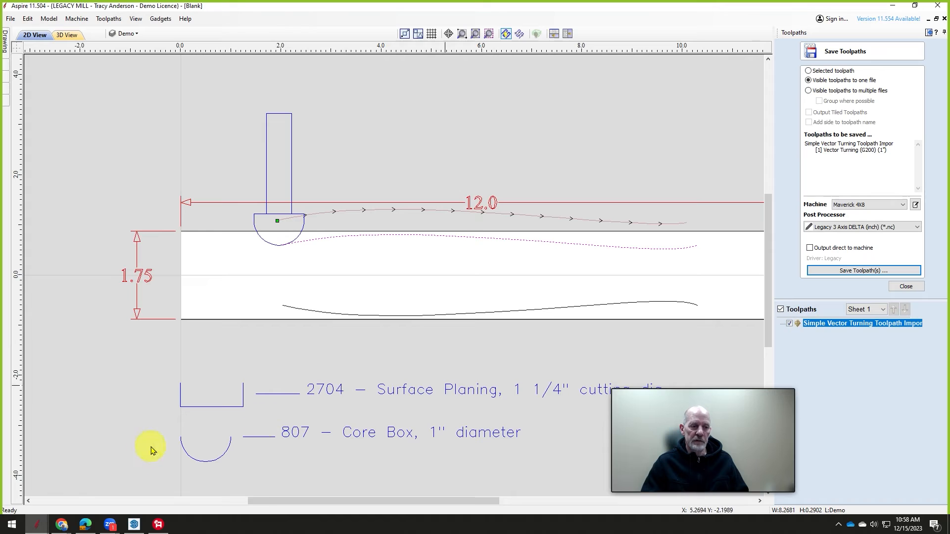
{"action": "left_click", "coordinate": [11, 524]}
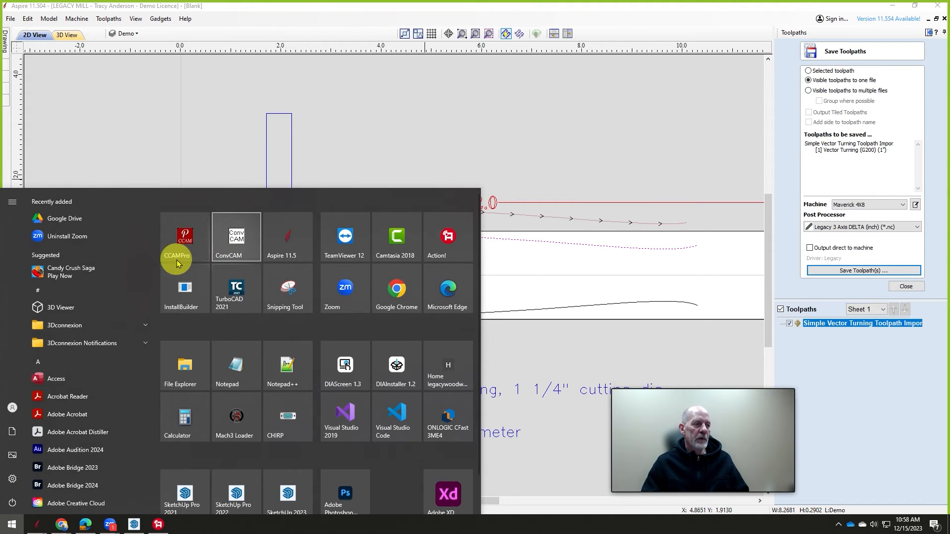
{"action": "left_click", "coordinate": [182, 246]}
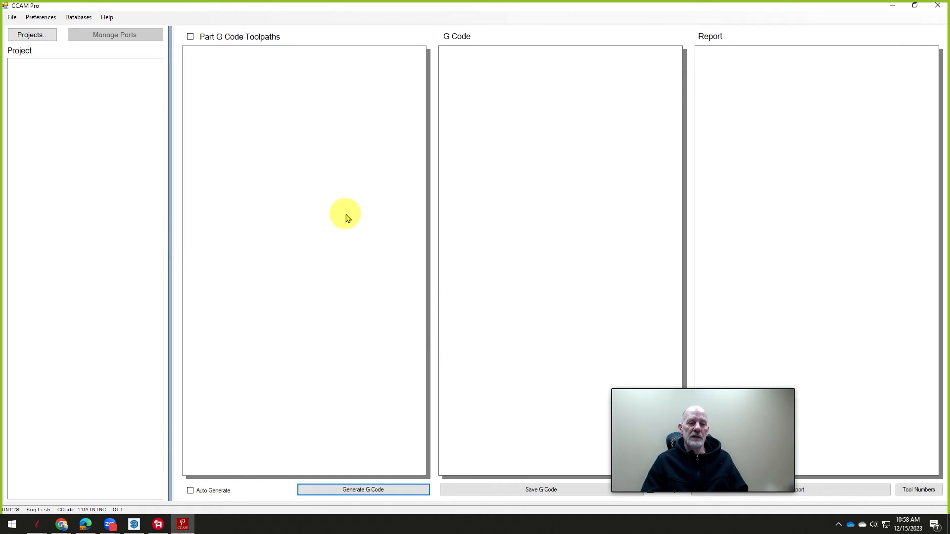
Step: Create a project named "G200 Copy Lathe Demo" with the Turning Center workstation and make it the active project
{"action": "left_click", "coordinate": [36, 36]}
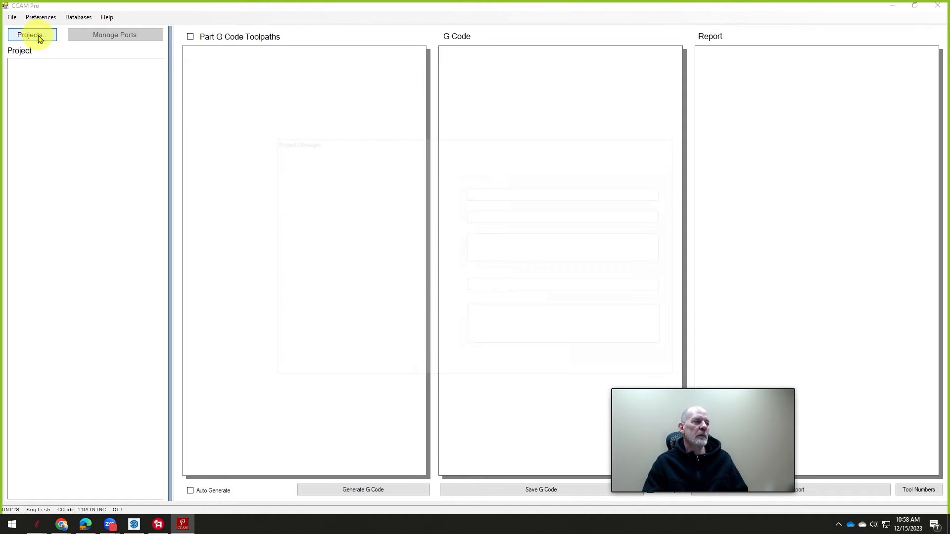
{"action": "left_click", "coordinate": [292, 159]}
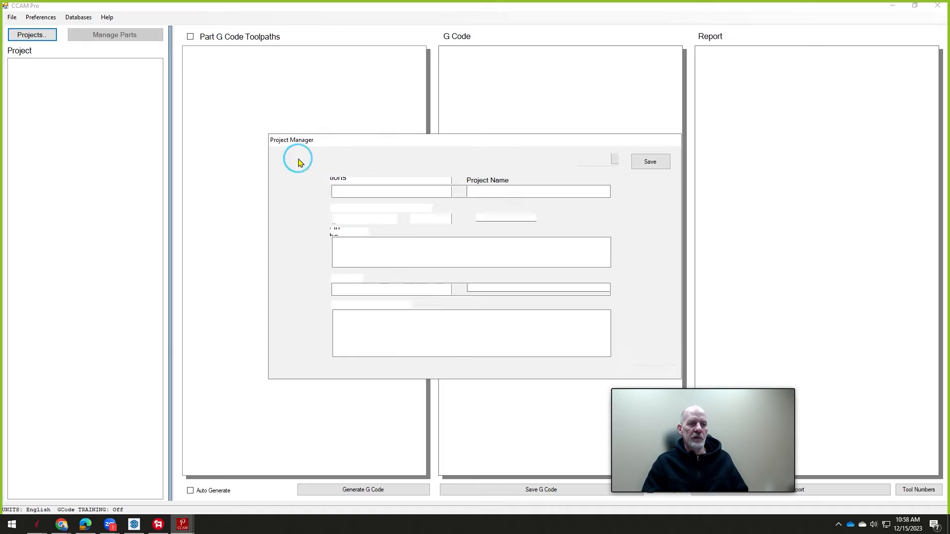
{"action": "left_click", "coordinate": [452, 191]}
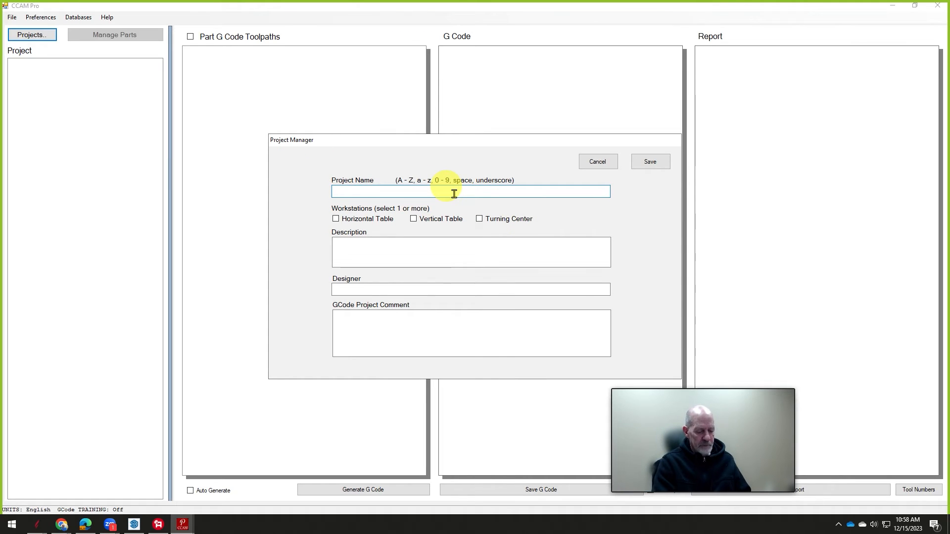
{"action": "type", "text": "Copy Lathe Demo"}
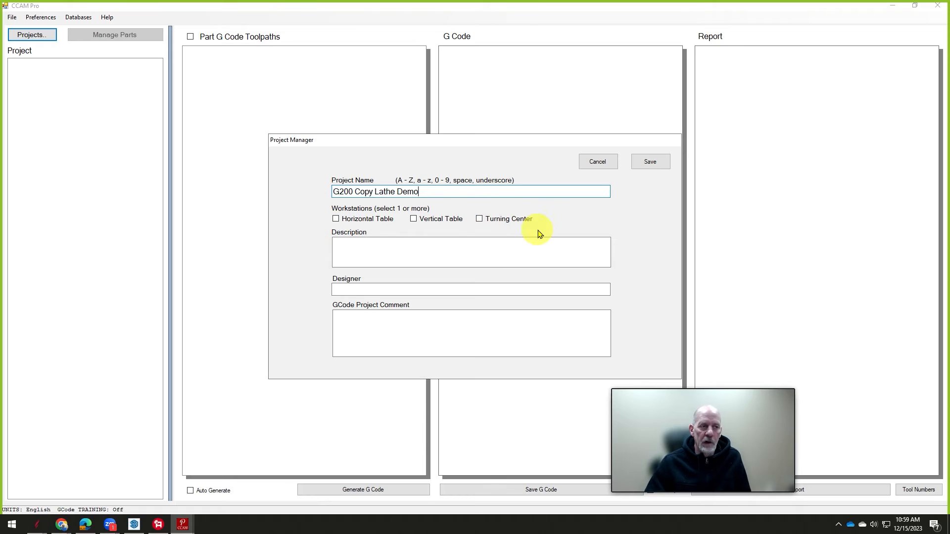
{"action": "left_click", "coordinate": [480, 219]}
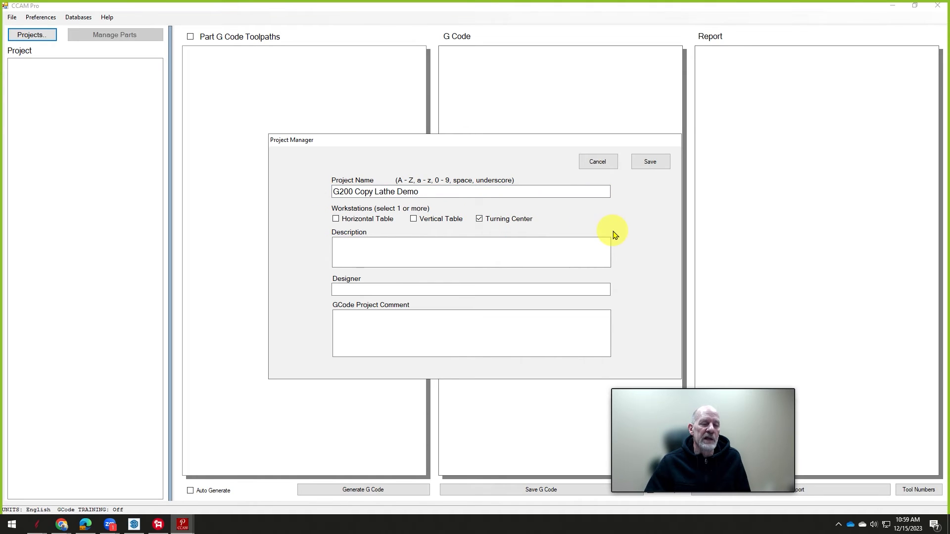
{"action": "left_click", "coordinate": [653, 166]}
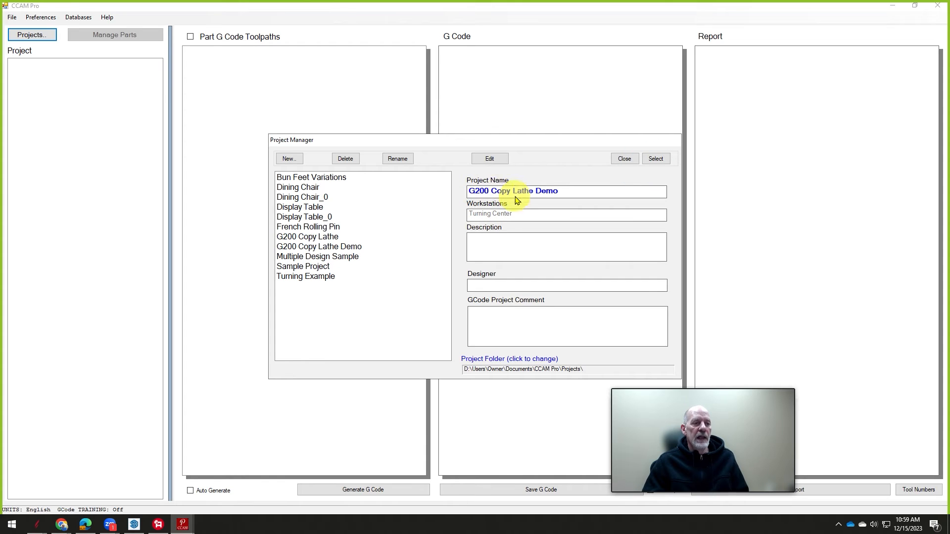
{"action": "left_click", "coordinate": [655, 160]}
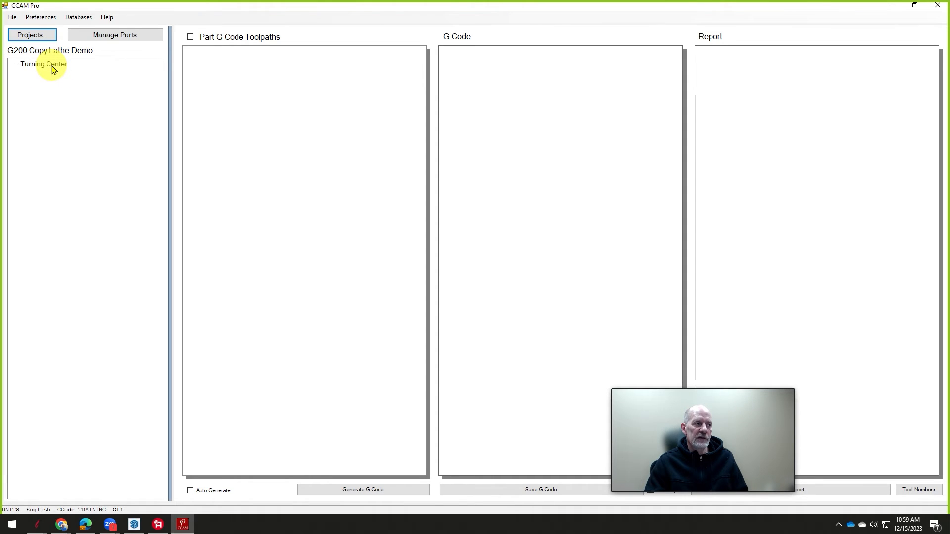
Step: Add the Horizontal Table workstation to the G200 Copy Lathe Demo project and reload the project
{"action": "left_click", "coordinate": [35, 34]}
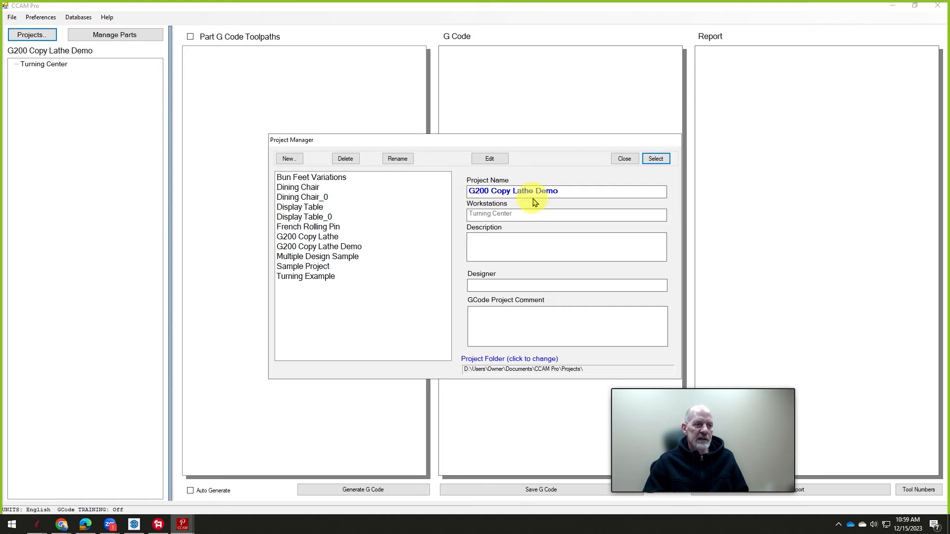
{"action": "left_click", "coordinate": [488, 159]}
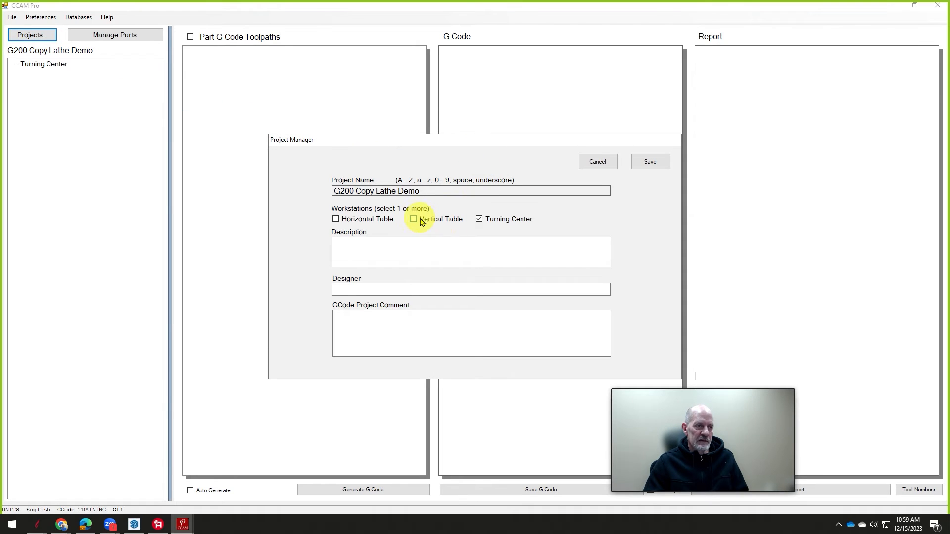
{"action": "left_click", "coordinate": [336, 218]}
{"action": "left_click", "coordinate": [653, 161]}
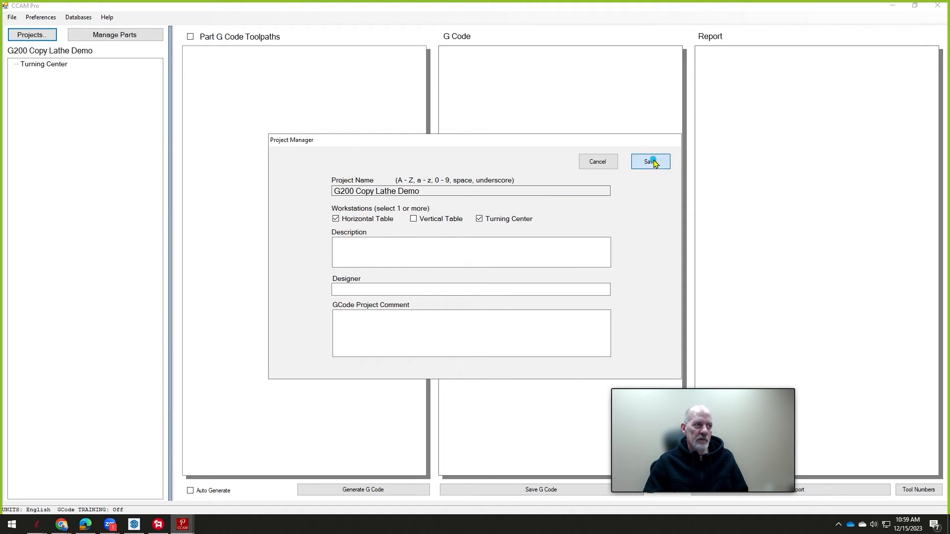
{"action": "left_click", "coordinate": [660, 156]}
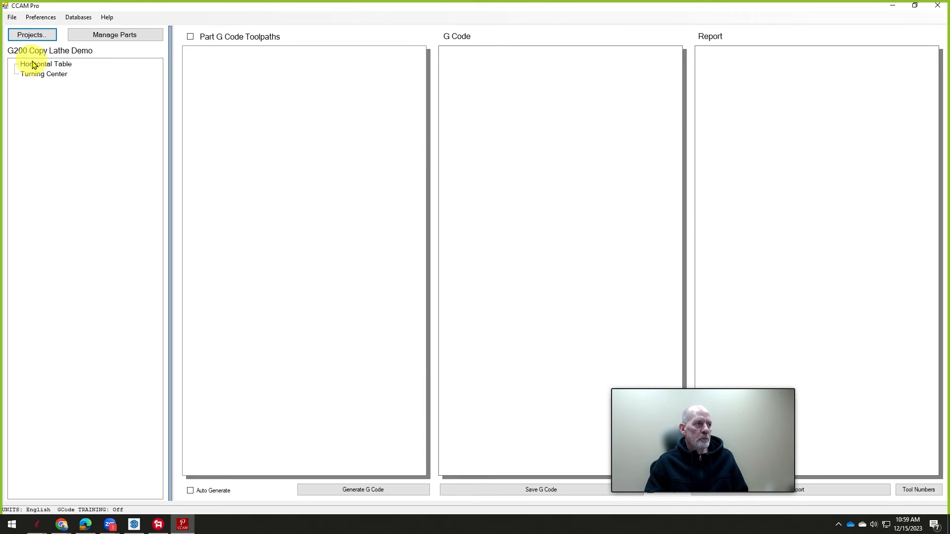
Step: Remove the Horizontal Table workstation from the G200 Copy Lathe Demo project and reload the project
{"action": "left_click", "coordinate": [34, 35]}
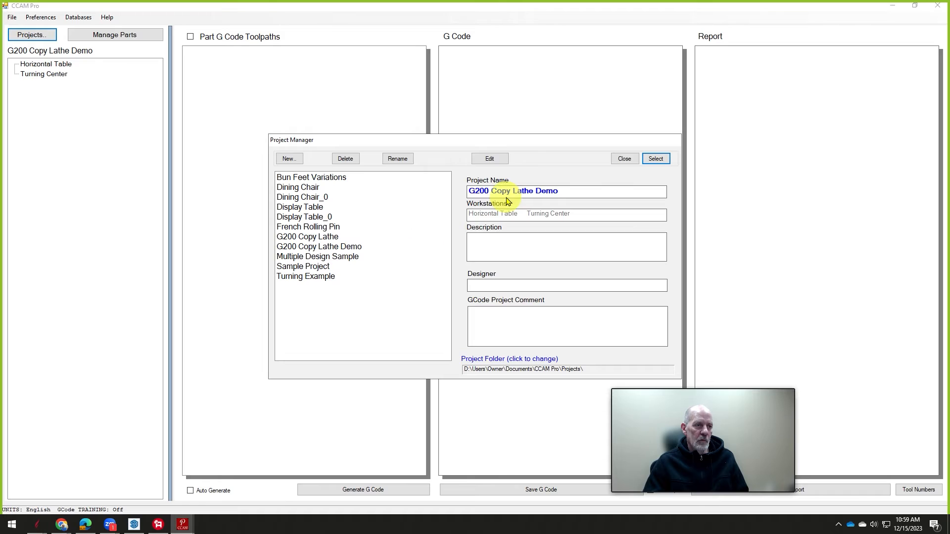
{"action": "left_click", "coordinate": [489, 158]}
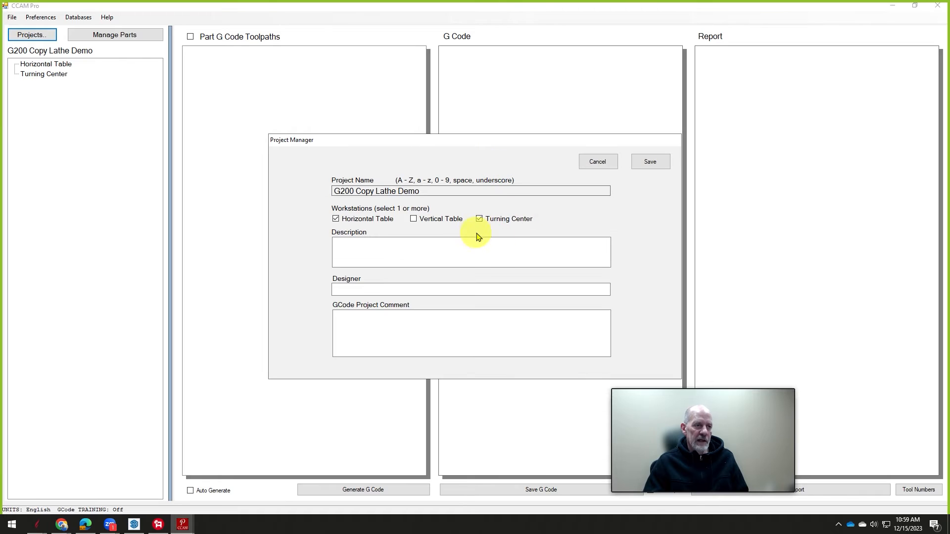
{"action": "left_click", "coordinate": [336, 218]}
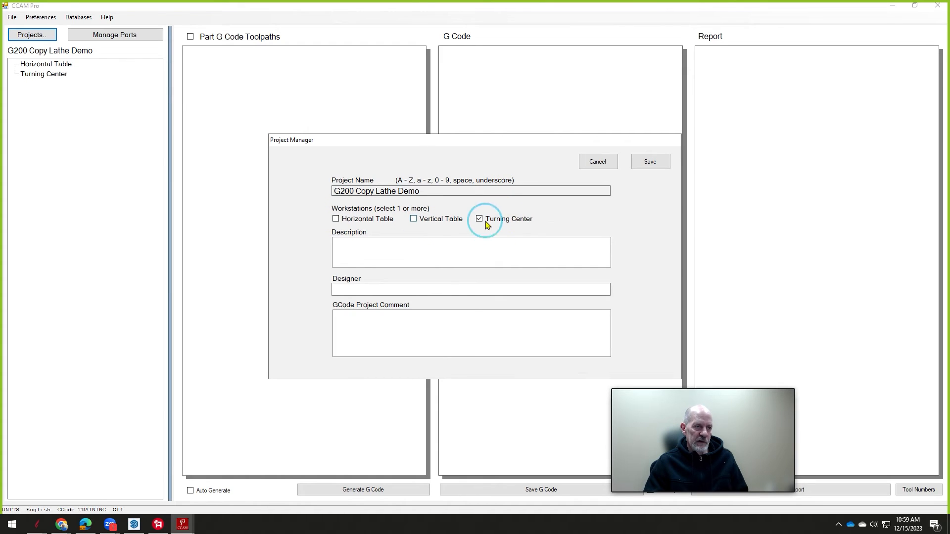
{"action": "left_click", "coordinate": [643, 162]}
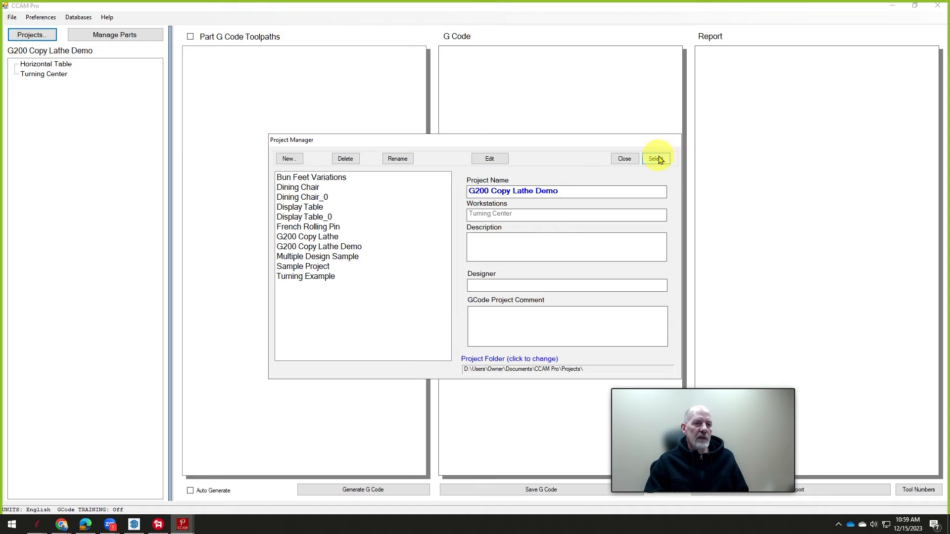
{"action": "left_click", "coordinate": [656, 158]}
Step: Create a part named "Simple Turning G200 Demo" under the Turning Center workstation
{"action": "left_click", "coordinate": [47, 64]}
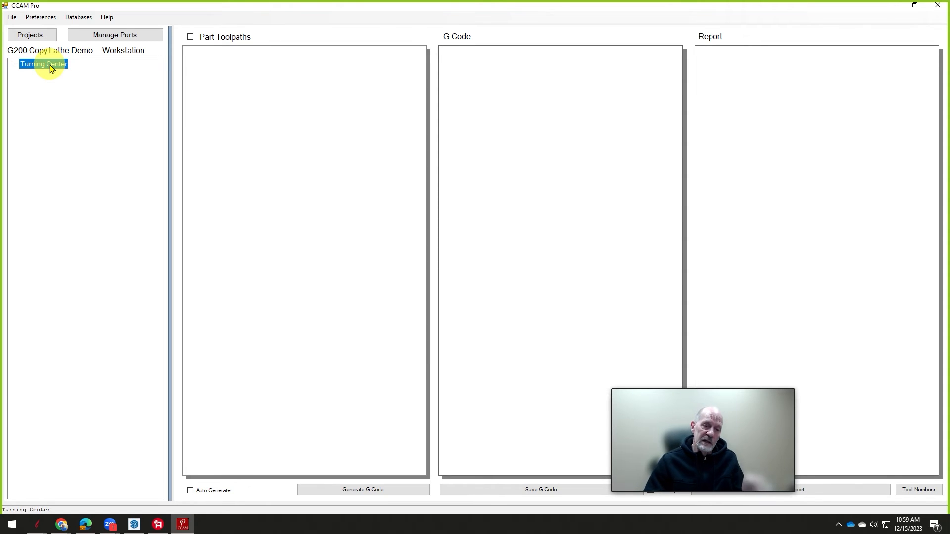
{"action": "left_click", "coordinate": [118, 36]}
{"action": "left_click", "coordinate": [245, 120]}
{"action": "left_click", "coordinate": [347, 200]}
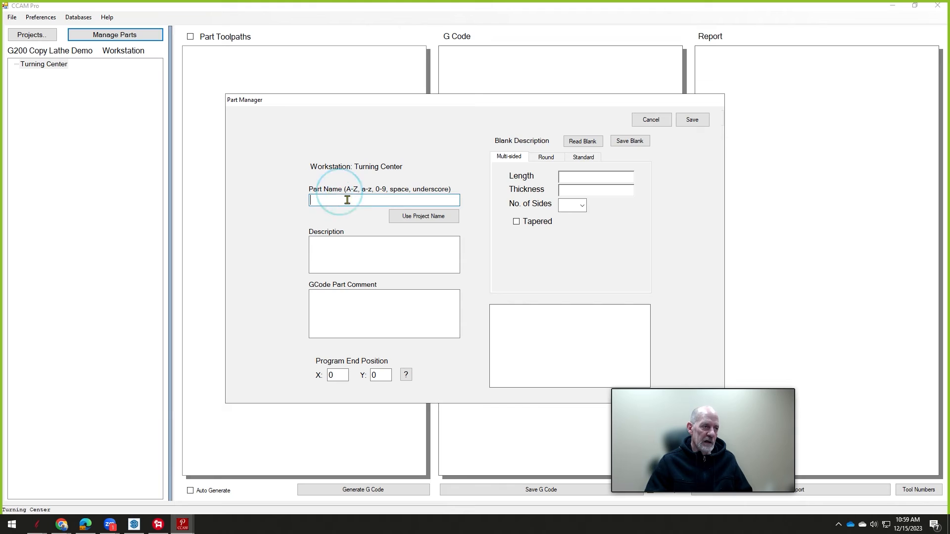
{"action": "type", "text": "Simple Turning G200 Demo"}
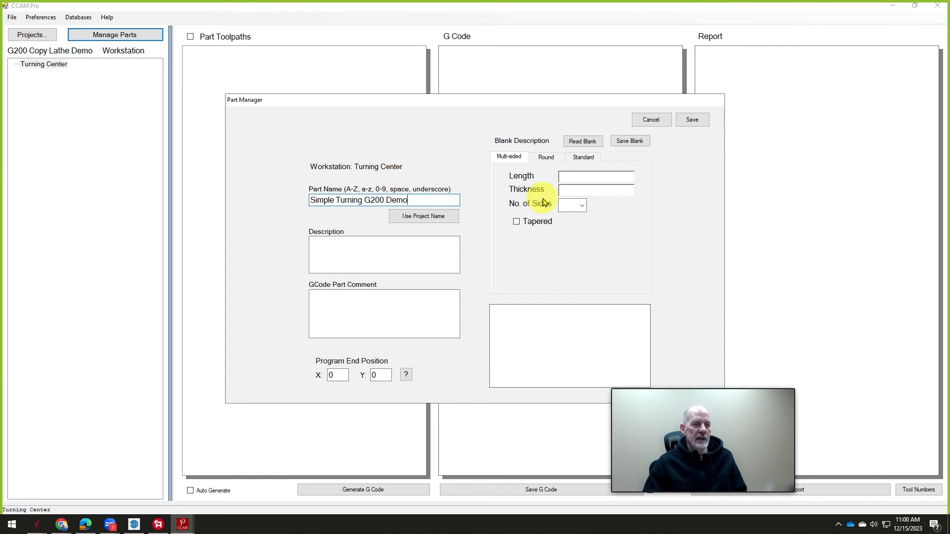
Step: Define the part's multi-sided blank with length 12, thickness 1.875 and 4 sides, and save the part
{"action": "left_click", "coordinate": [572, 177]}
{"action": "type", "text": "12"}
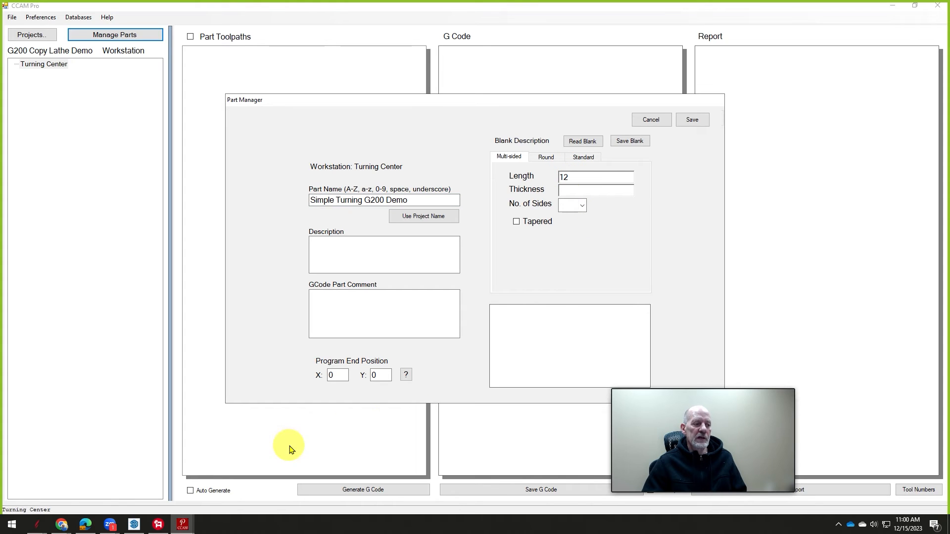
{"action": "left_click", "coordinate": [573, 193]}
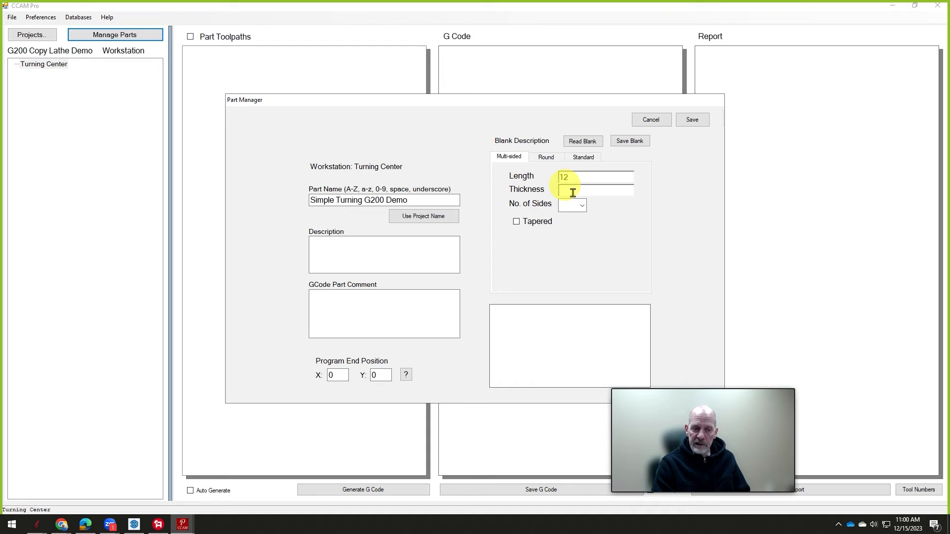
{"action": "type", "text": "1.87"}
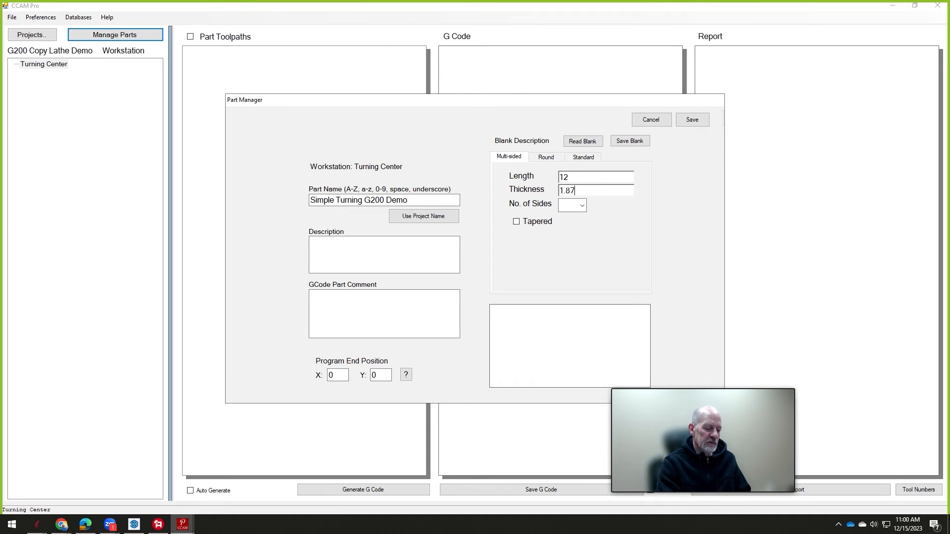
{"action": "type", "text": "5"}
{"action": "left_click", "coordinate": [569, 205]}
{"action": "type", "text": "4"}
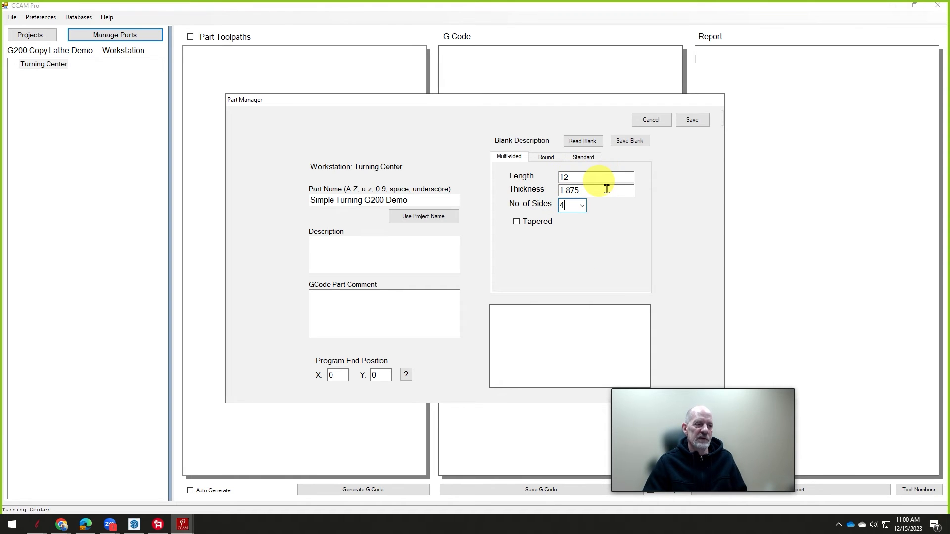
{"action": "left_click", "coordinate": [335, 246]}
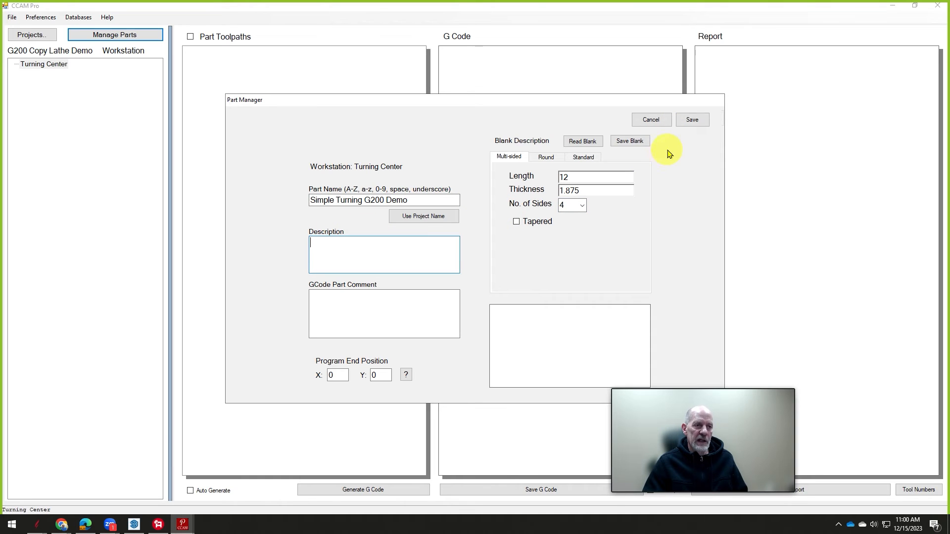
{"action": "left_click", "coordinate": [692, 120]}
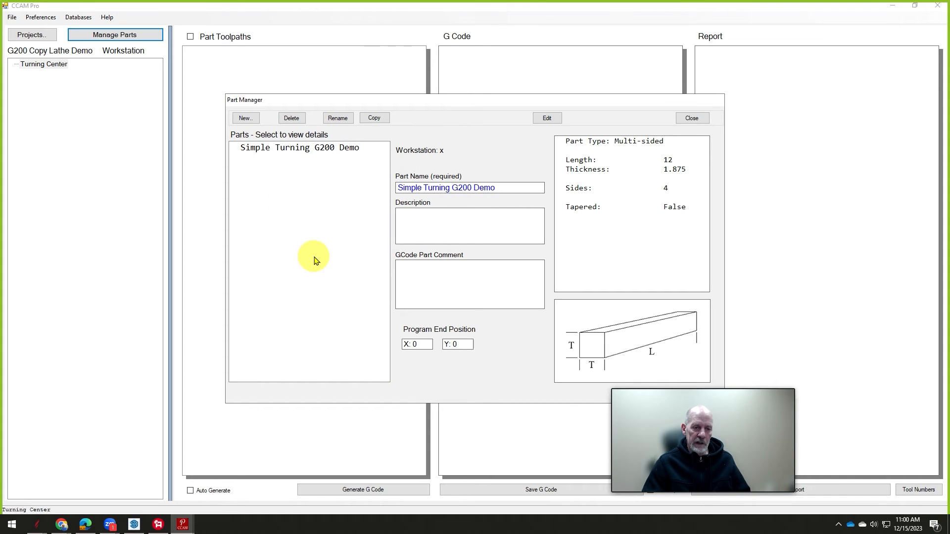
{"action": "left_click", "coordinate": [692, 119]}
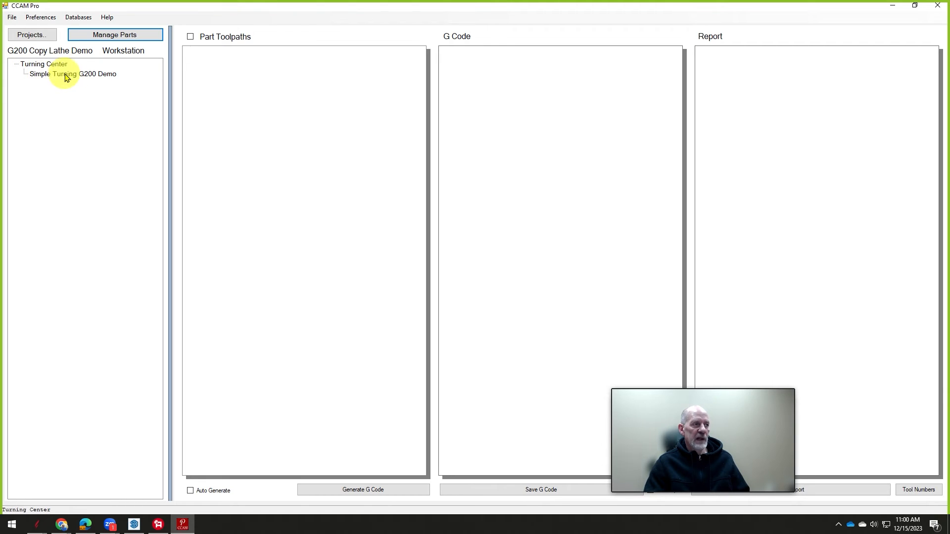
Step: Add a toolpath from the Round turning template to the Simple Turning G200 Demo part
{"action": "left_click", "coordinate": [108, 75]}
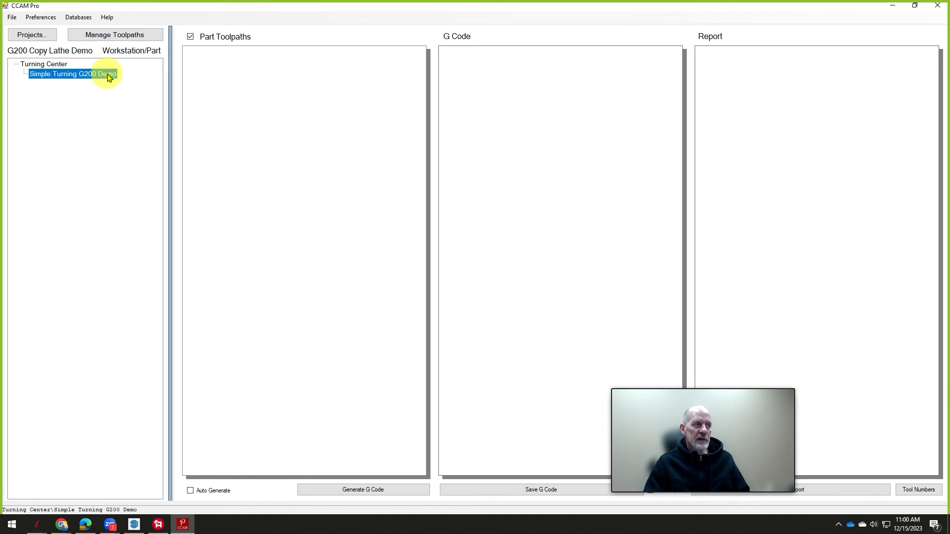
{"action": "left_click", "coordinate": [127, 35]}
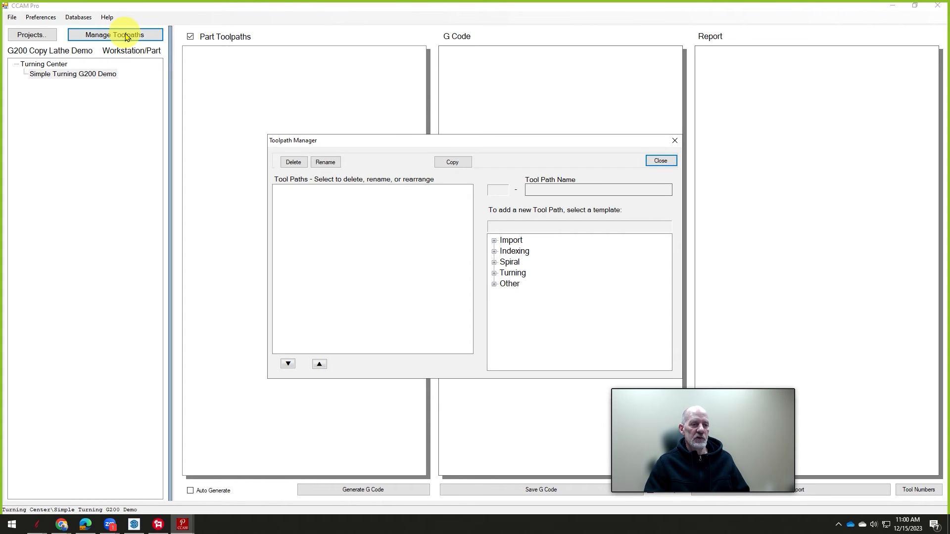
{"action": "left_click", "coordinate": [495, 274]}
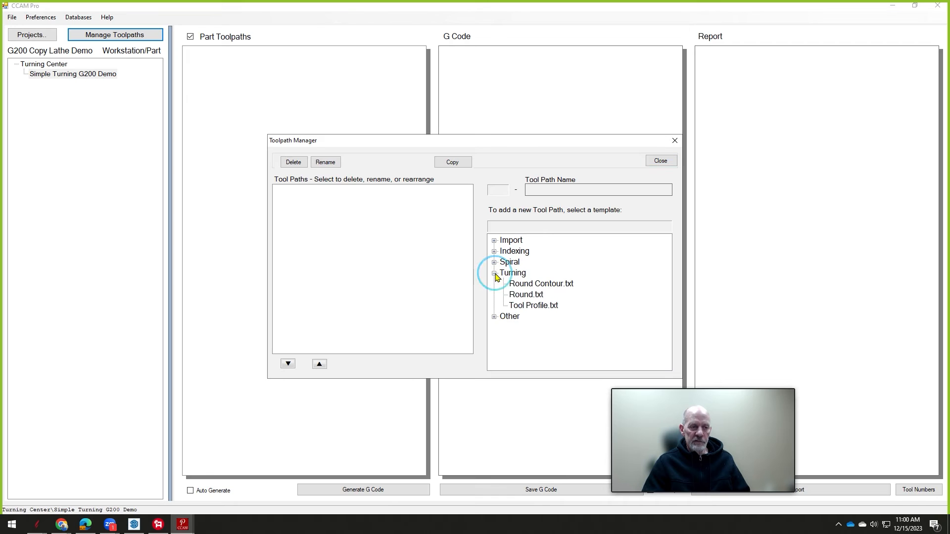
{"action": "left_click", "coordinate": [532, 295]}
{"action": "left_click", "coordinate": [657, 211]}
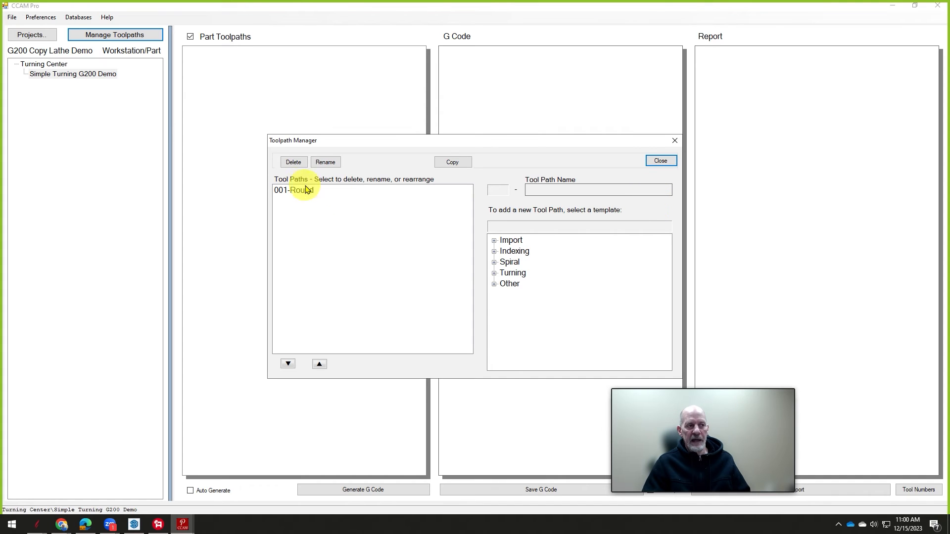
Step: Add a toolpath from the Vector Turning import template to the part and close the toolpath manager
{"action": "left_click", "coordinate": [494, 241]}
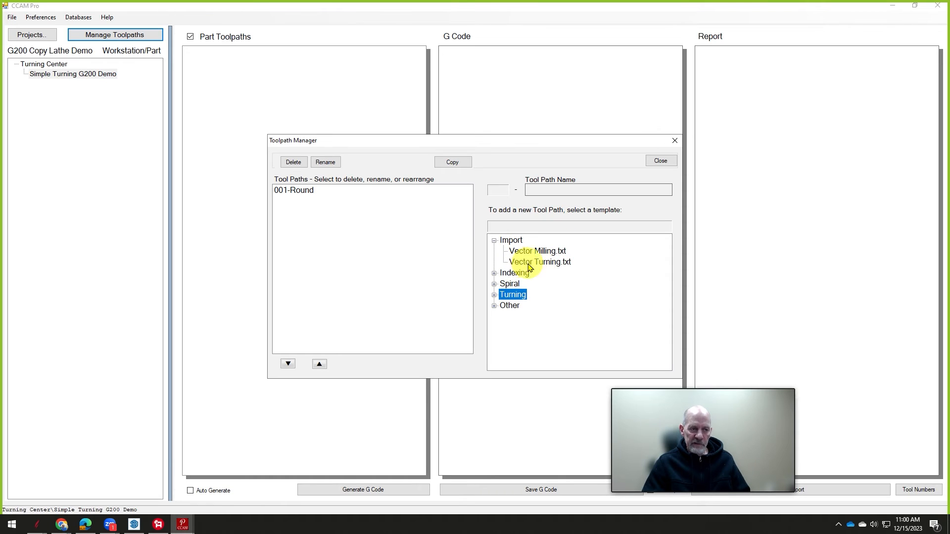
{"action": "left_click", "coordinate": [549, 262]}
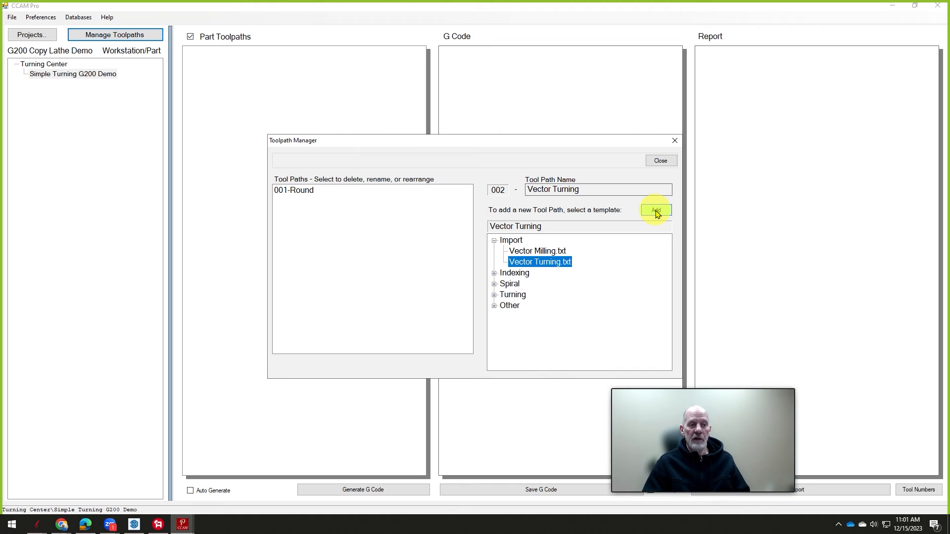
{"action": "left_click", "coordinate": [656, 212]}
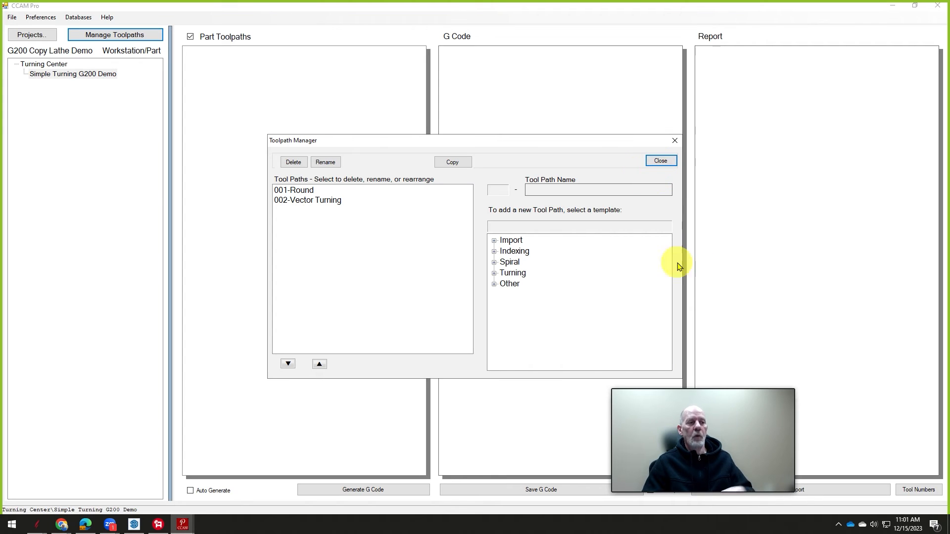
{"action": "left_click", "coordinate": [660, 162]}
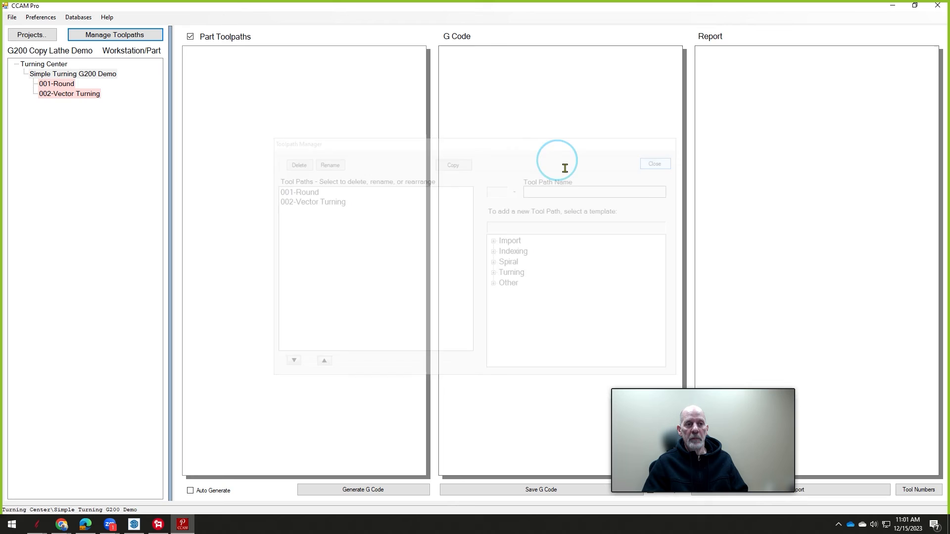
Step: Assign the Surface Planing 1.25 Dia tool to the 001-Round toolpath with its default tool number
{"action": "left_click", "coordinate": [62, 84]}
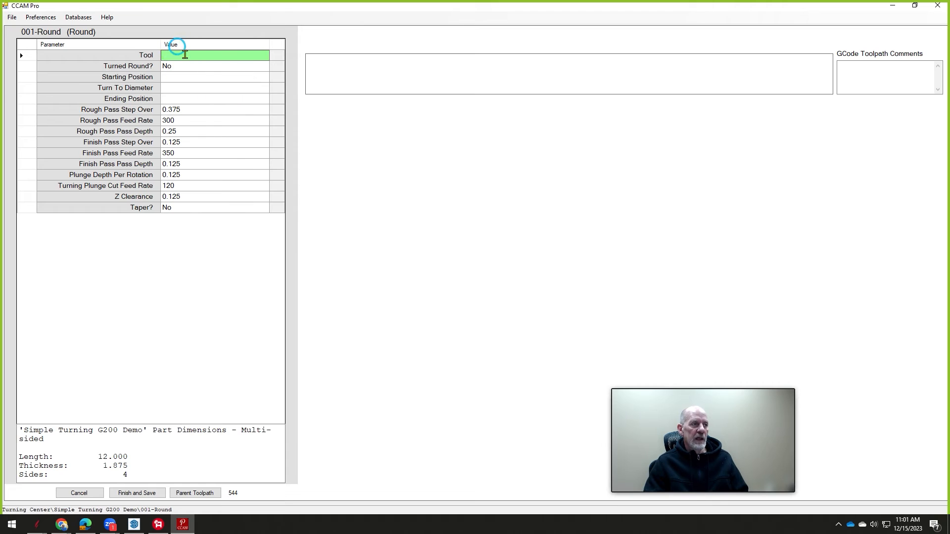
{"action": "left_click", "coordinate": [185, 55]}
{"action": "scroll", "coordinate": [346, 297], "scroll_direction": "down", "scroll_amount": 4}
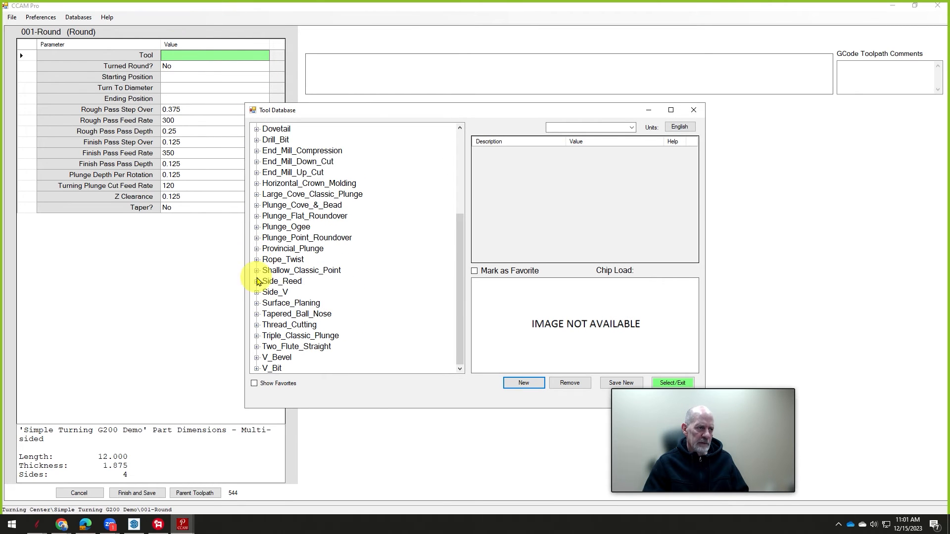
{"action": "left_click", "coordinate": [256, 303]}
{"action": "left_click", "coordinate": [342, 326]}
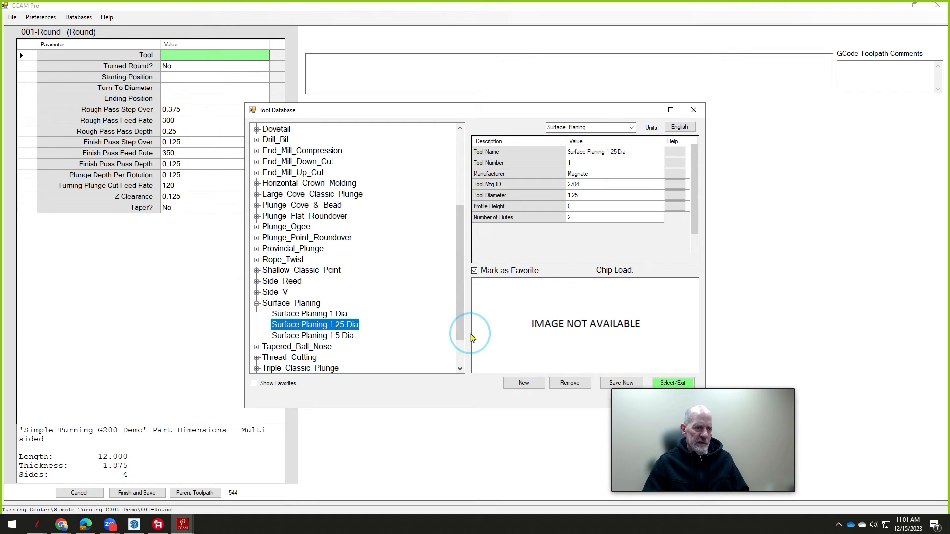
{"action": "left_click", "coordinate": [672, 383]}
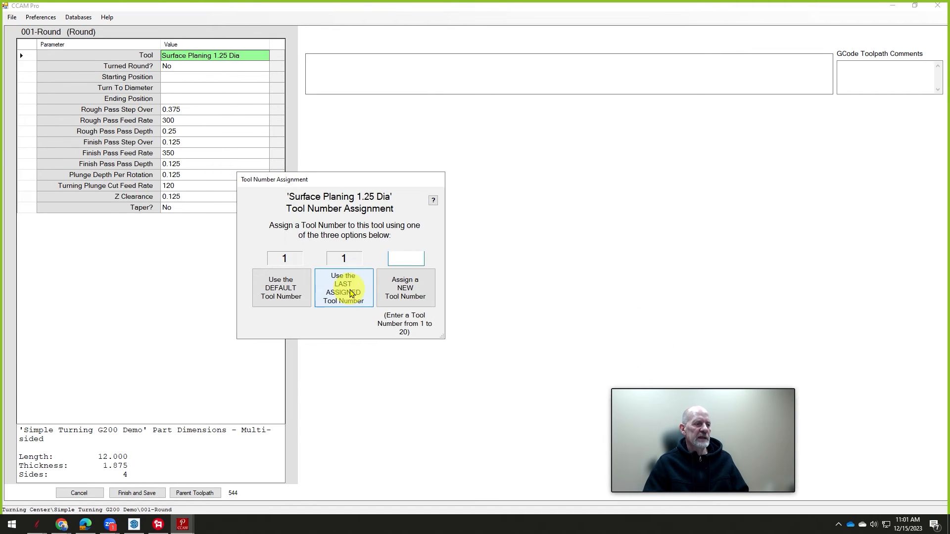
{"action": "left_click", "coordinate": [278, 287]}
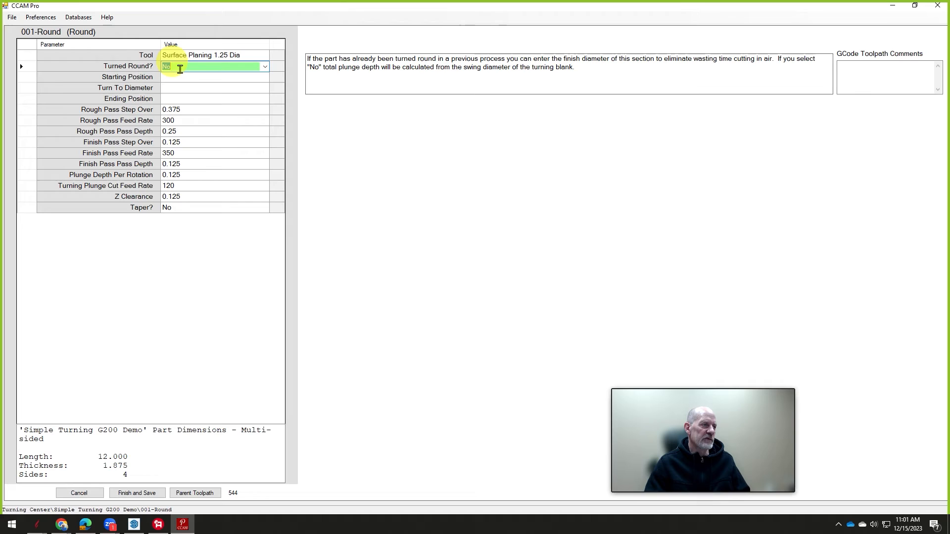
Step: Set the round toolpath's starting position to 0, turn-to diameter to 1.75 and ending position to 12
{"action": "left_click", "coordinate": [180, 78]}
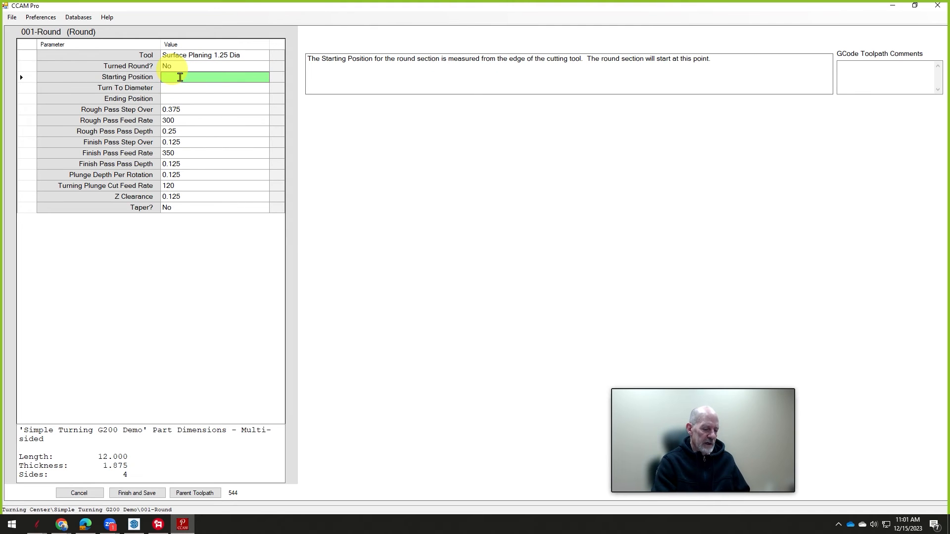
{"action": "type", "text": "0"}
{"action": "key", "text": "Return"}
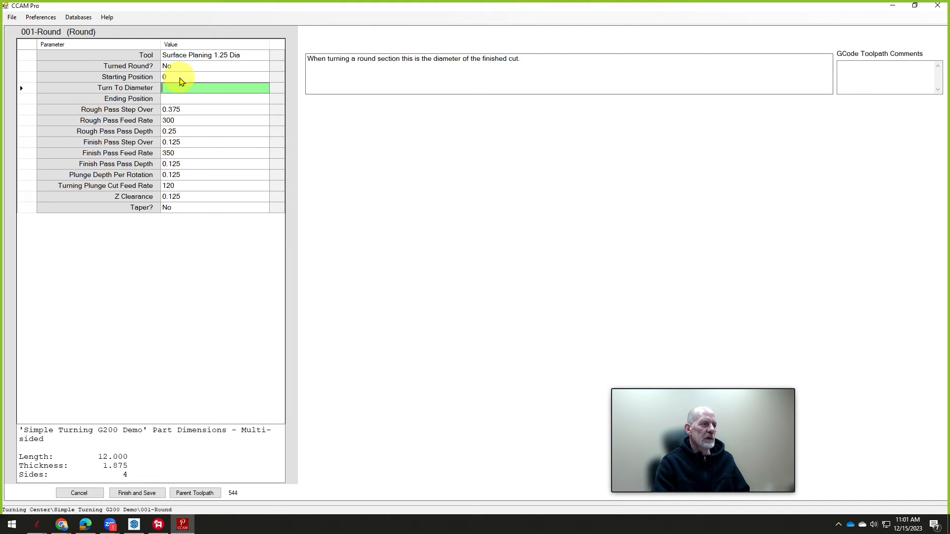
{"action": "type", "text": "1.75"}
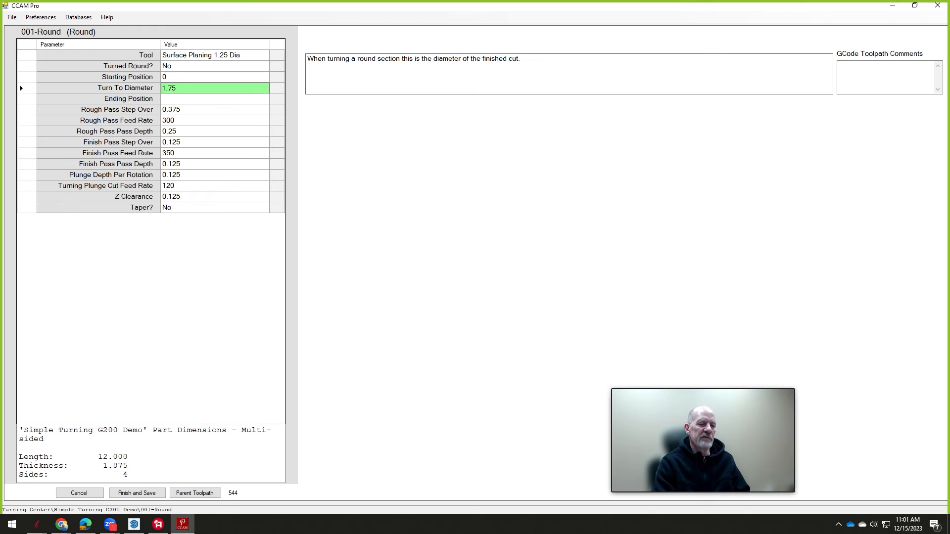
{"action": "key", "text": "Return"}
{"action": "type", "text": "12"}
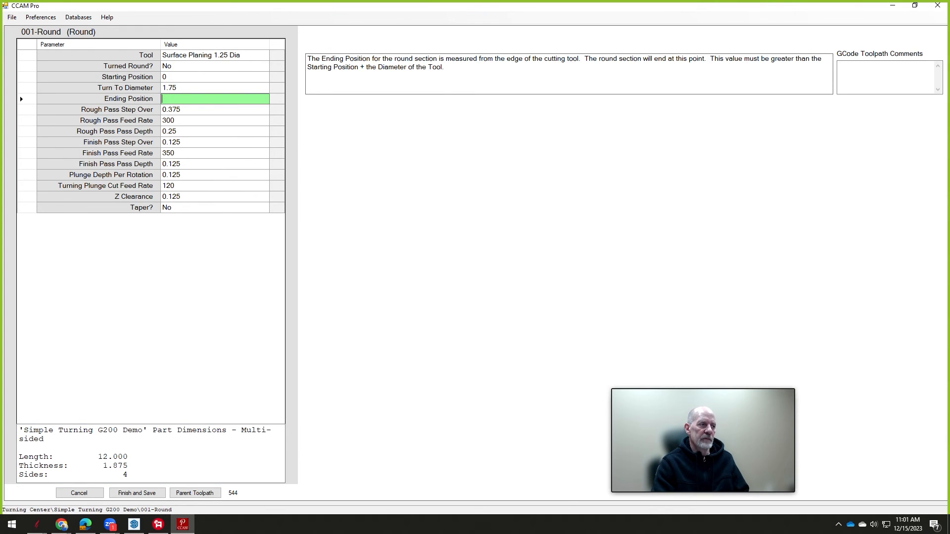
{"action": "key", "text": "Return"}
Step: Set the rough pass feed rate to 800 and the finish pass feed rate to 1000, and save the round toolpath
{"action": "key", "text": "Return"}
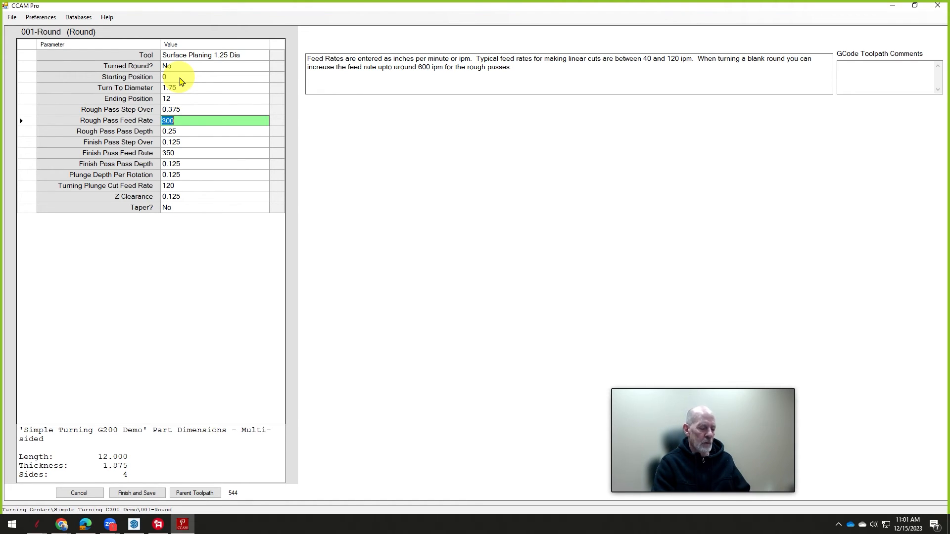
{"action": "type", "text": "800"}
{"action": "key", "text": "Return"}
{"action": "key", "text": "Return"}
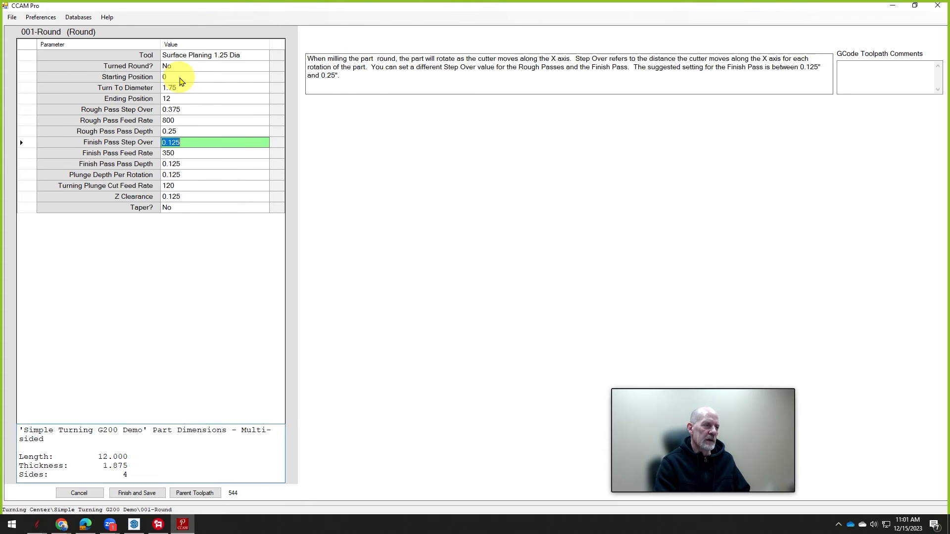
{"action": "key", "text": "Return"}
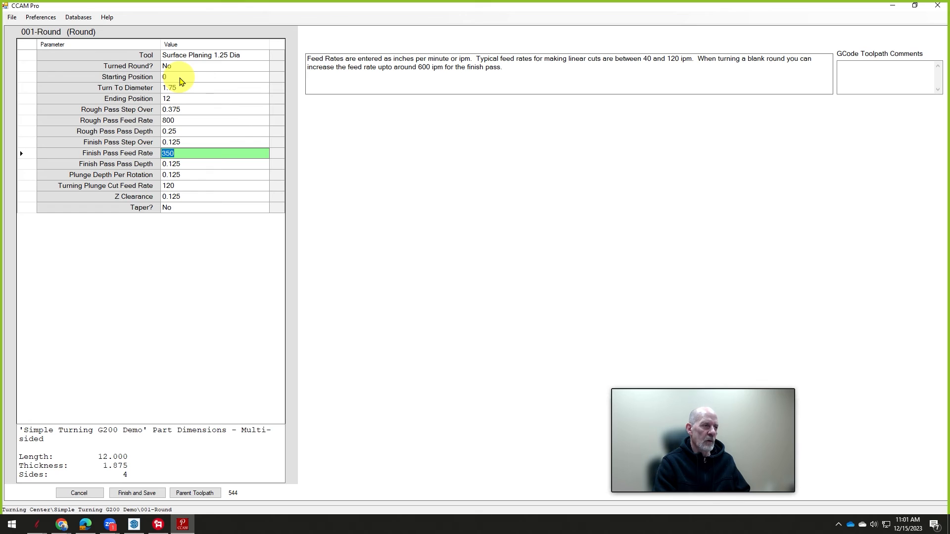
{"action": "type", "text": "1000"}
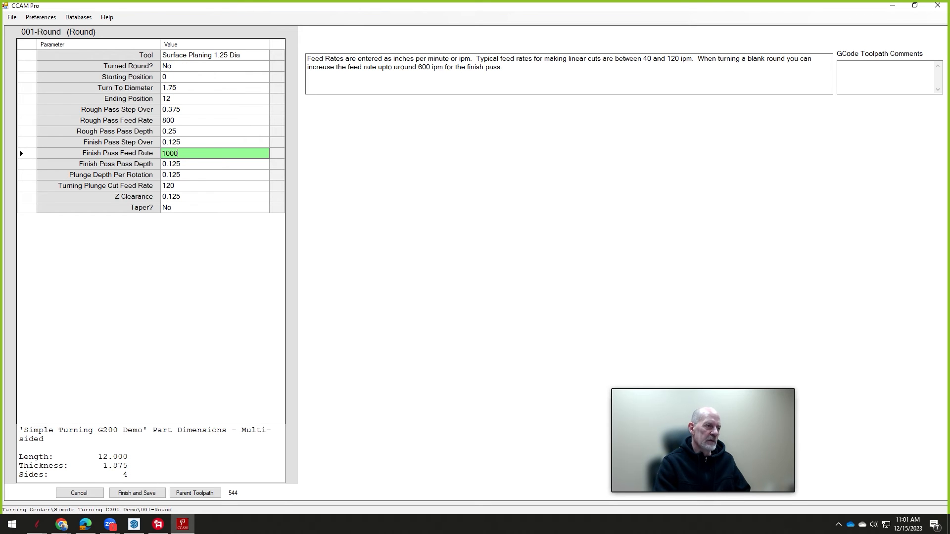
{"action": "key", "text": "Return"}
{"action": "key", "text": "Return"}
{"action": "key", "text": "Return"}
{"action": "key", "text": "Return"}
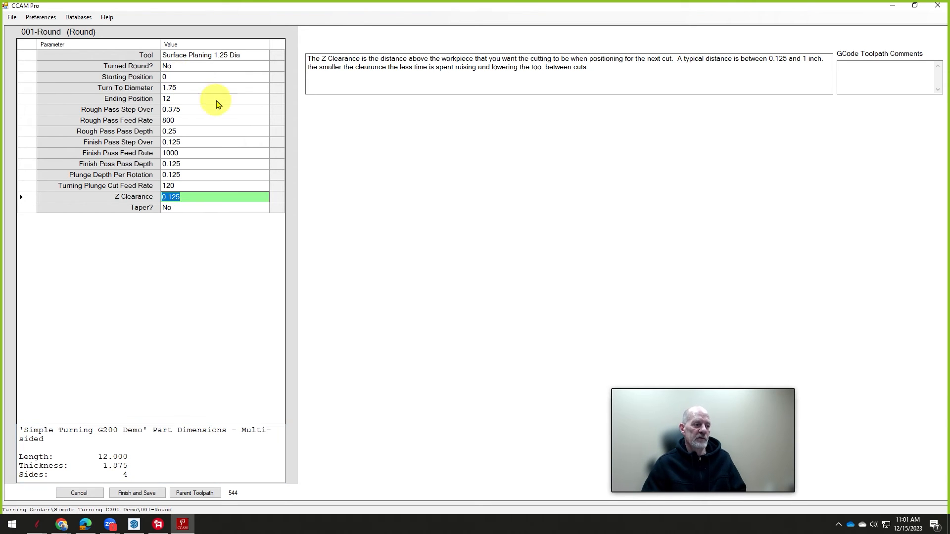
{"action": "left_click", "coordinate": [137, 494]}
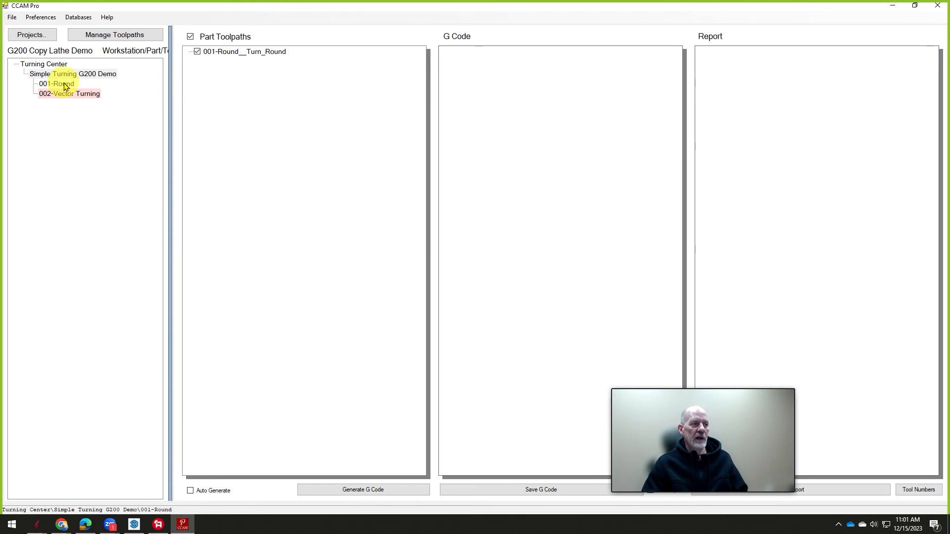
Step: Generate the G code for the 001-Round toolpath and look through the resulting program
{"action": "left_click", "coordinate": [356, 490]}
{"action": "scroll", "coordinate": [497, 279], "scroll_direction": "down", "scroll_amount": 2}
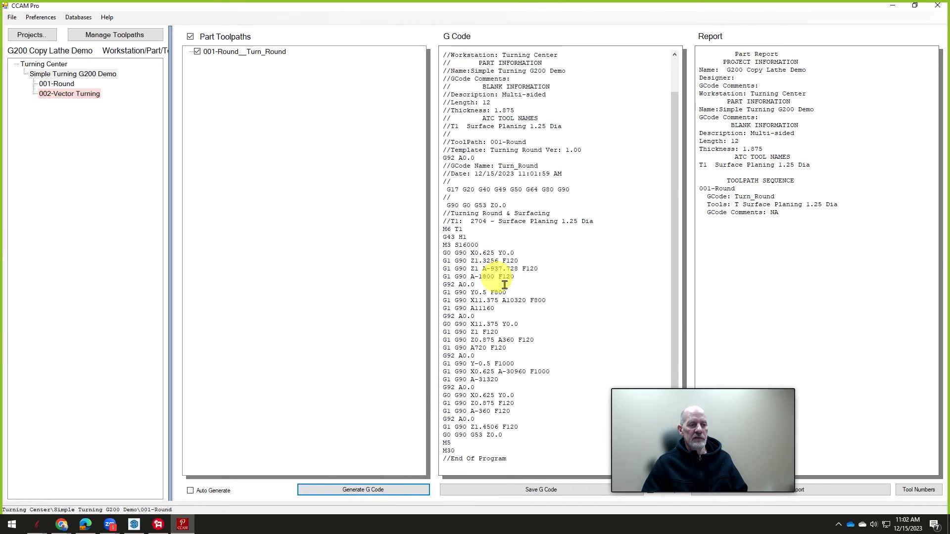
{"action": "scroll", "coordinate": [505, 284], "scroll_direction": "up", "scroll_amount": 2}
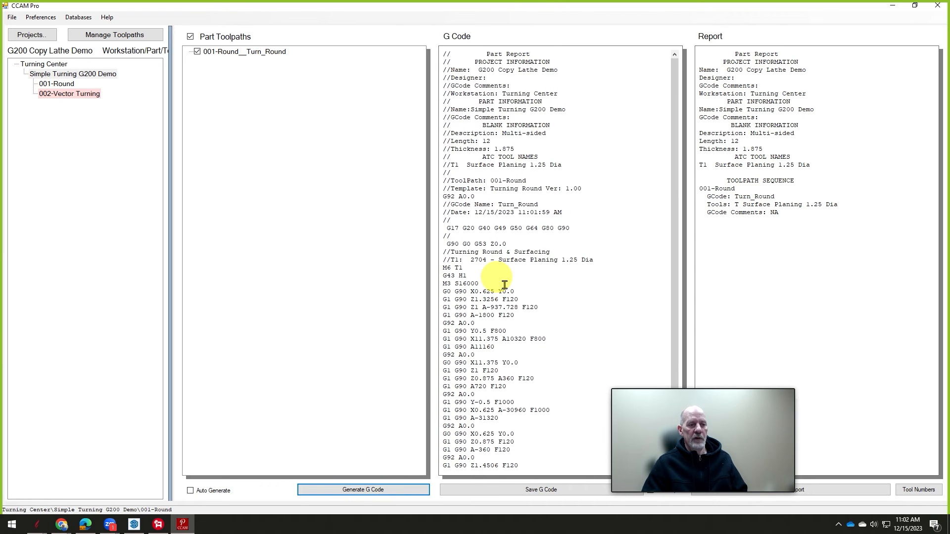
Step: Open the 002-Vector Turning toolpath's parameters and browse for its G-code file to the Projects folder in the Google Drive shared drives
{"action": "double_click", "coordinate": [66, 95]}
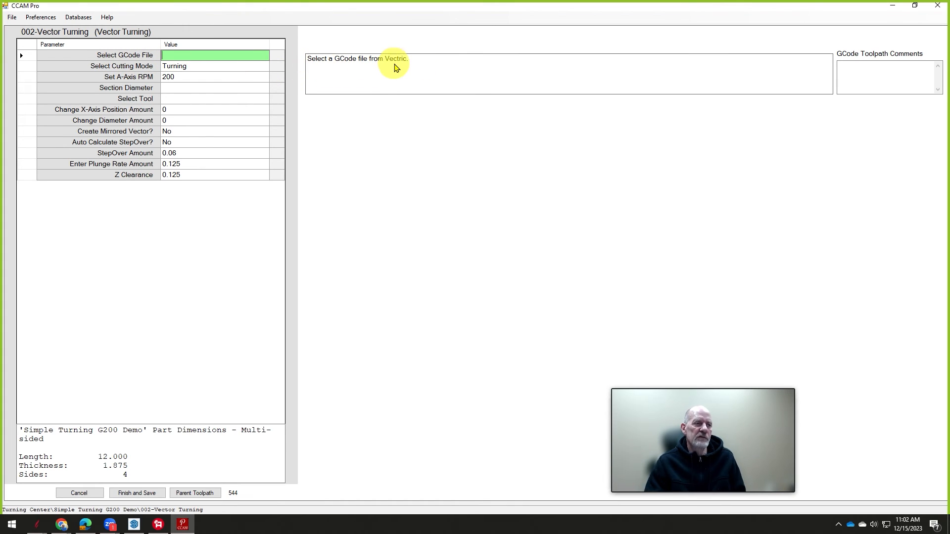
{"action": "left_click", "coordinate": [207, 58]}
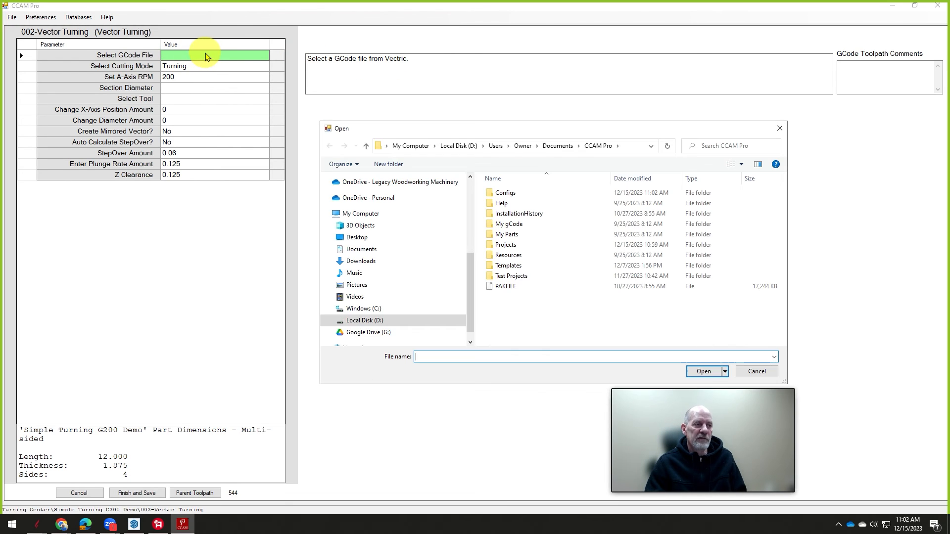
{"action": "left_click", "coordinate": [368, 332]}
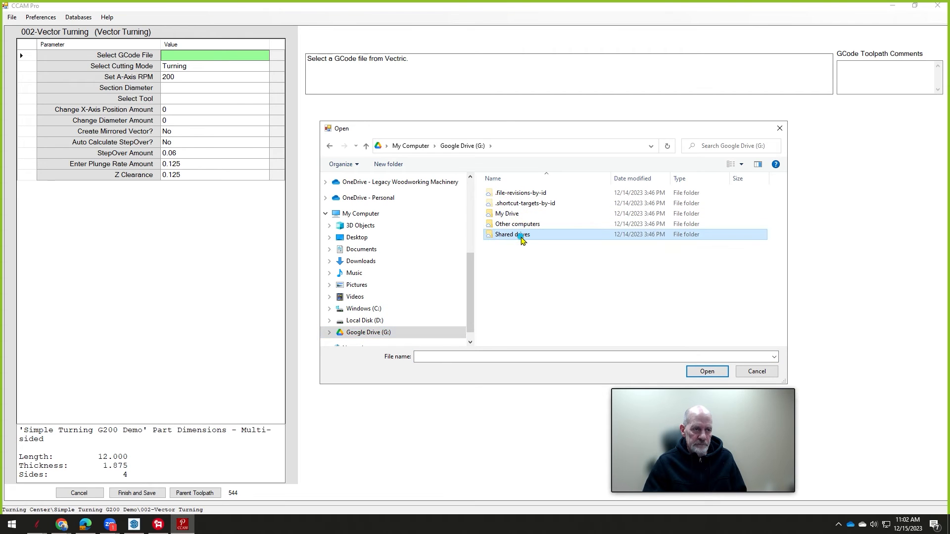
{"action": "double_click", "coordinate": [513, 234]}
{"action": "scroll", "coordinate": [523, 240], "scroll_direction": "down", "scroll_amount": 3}
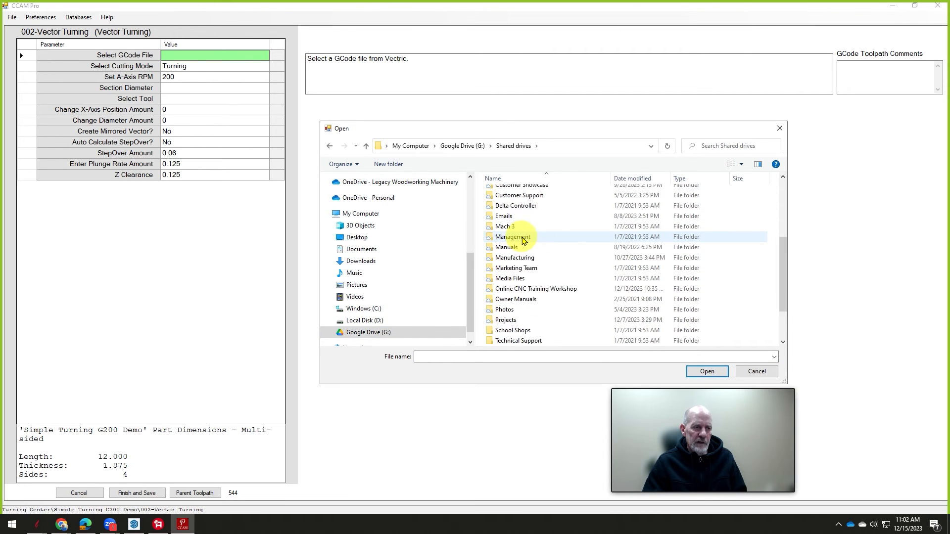
{"action": "scroll", "coordinate": [524, 240], "scroll_direction": "down", "scroll_amount": 3}
{"action": "left_click", "coordinate": [508, 271]}
{"action": "double_click", "coordinate": [507, 269]}
Step: Load Simple Vector Turning Toolpath Import.nc from the G200 Video > Demo folder as the vector toolpath's G-code file
{"action": "scroll", "coordinate": [523, 247], "scroll_direction": "down", "scroll_amount": 3}
{"action": "scroll", "coordinate": [522, 247], "scroll_direction": "down", "scroll_amount": 10}
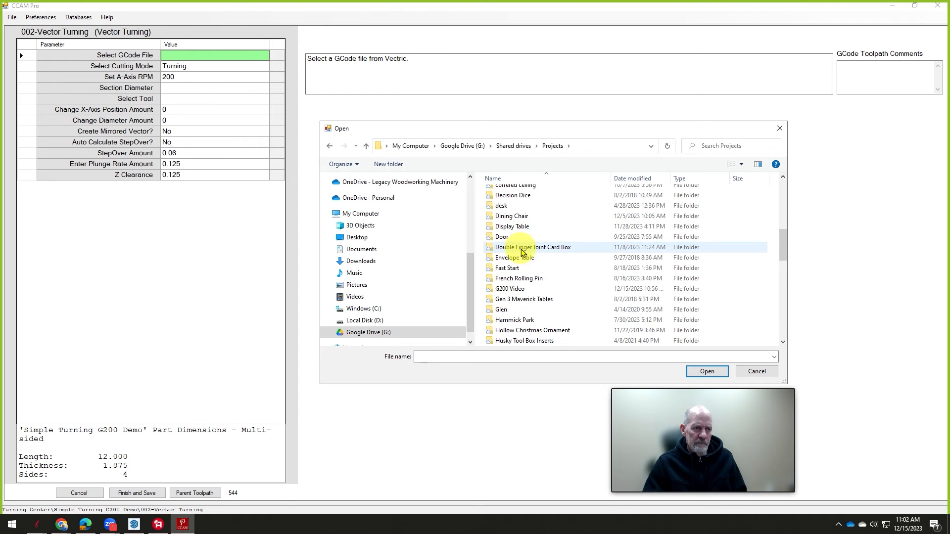
{"action": "double_click", "coordinate": [514, 290]}
{"action": "double_click", "coordinate": [499, 193]}
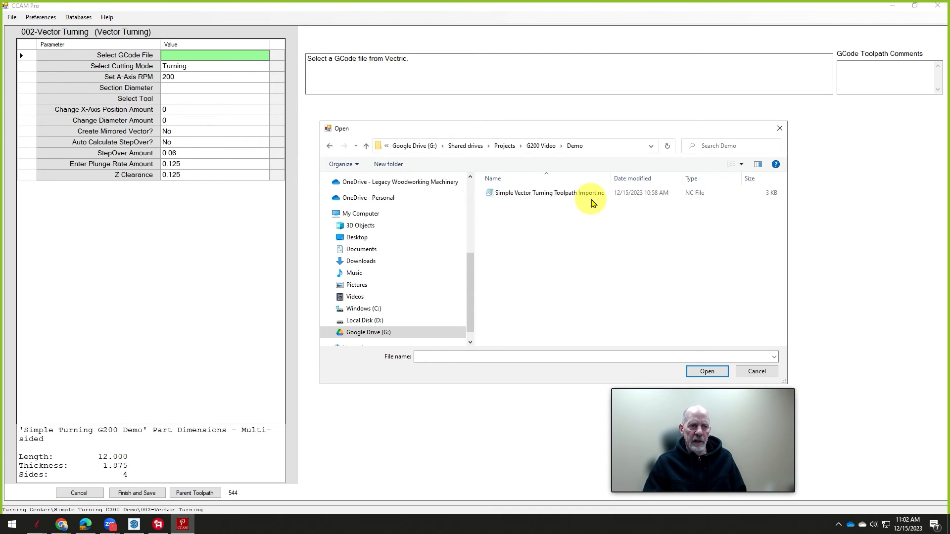
{"action": "left_click", "coordinate": [594, 194]}
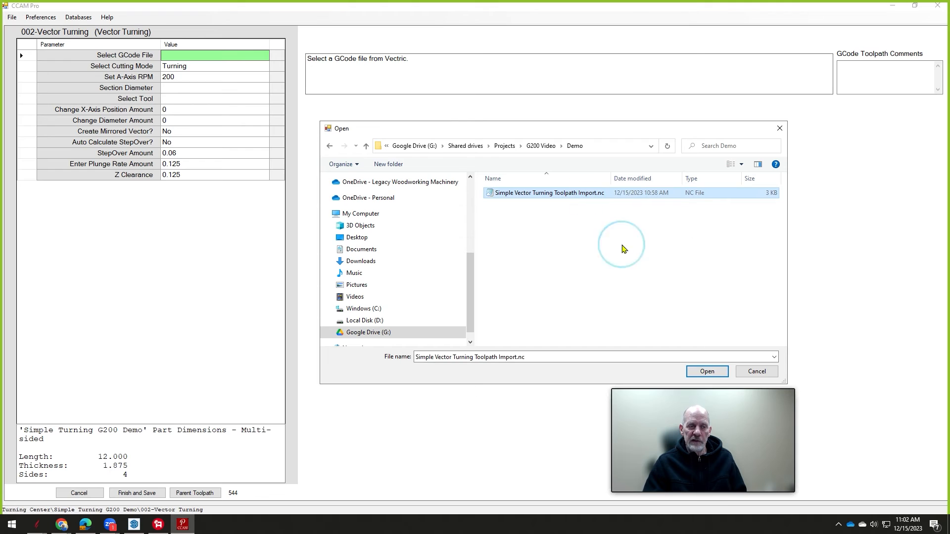
{"action": "left_click", "coordinate": [706, 372]}
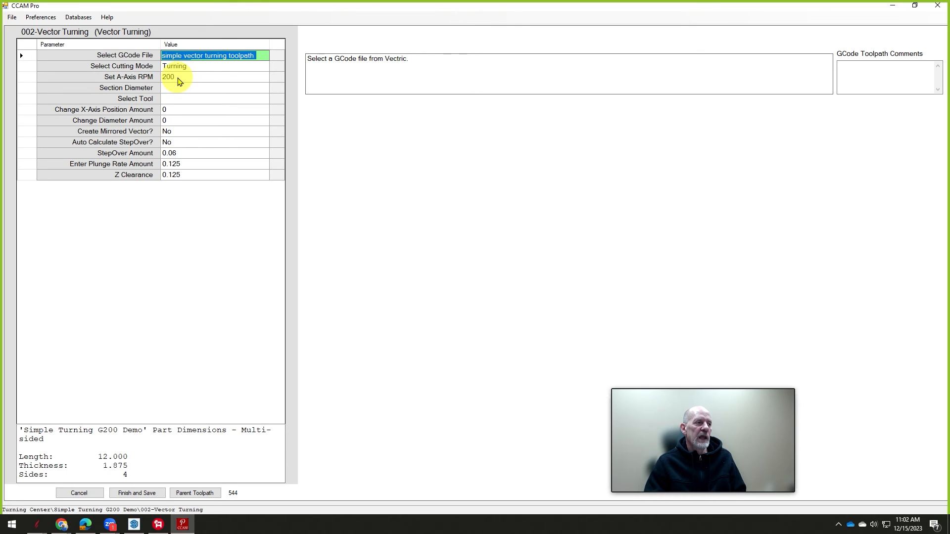
Step: Set the section diameter of the vector turning toolpath to 1.75
{"action": "left_click", "coordinate": [178, 78]}
{"action": "left_click", "coordinate": [187, 89]}
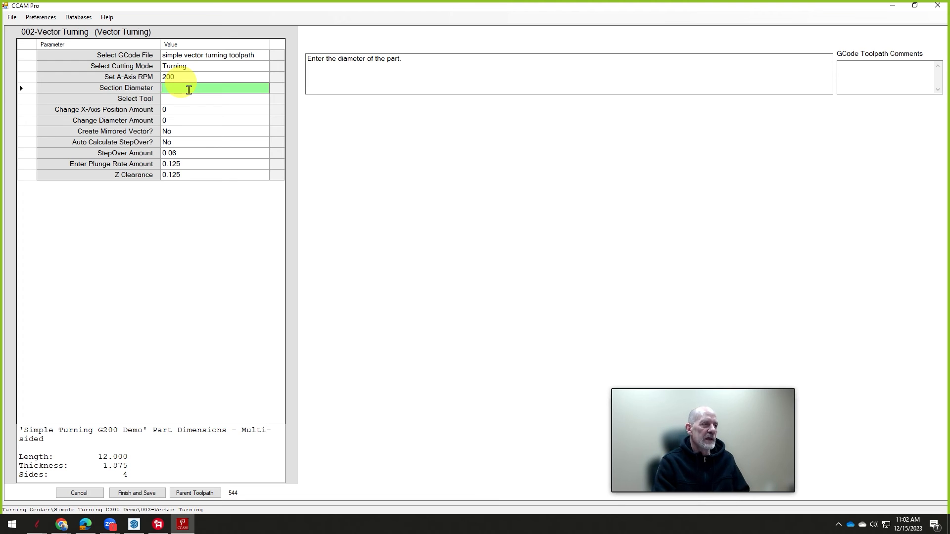
{"action": "type", "text": "1.75"}
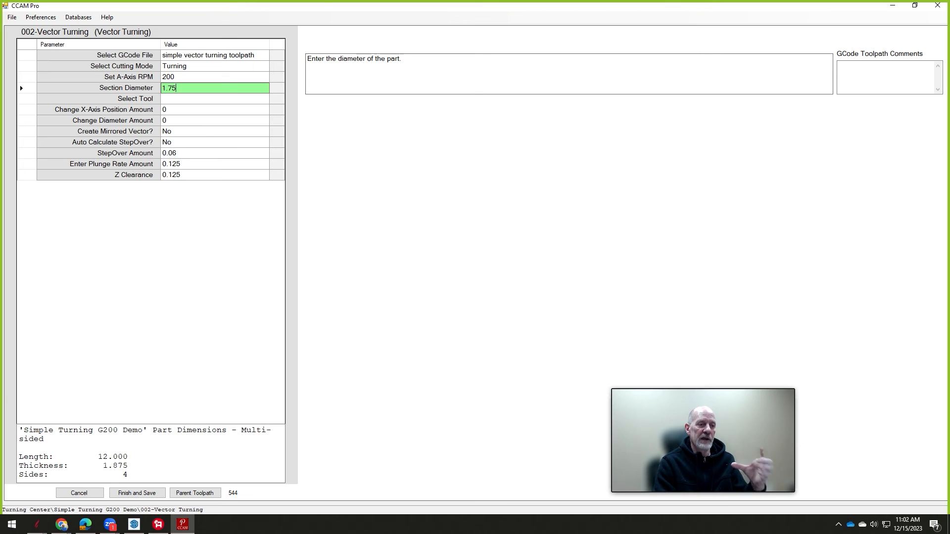
{"action": "key", "text": "Return"}
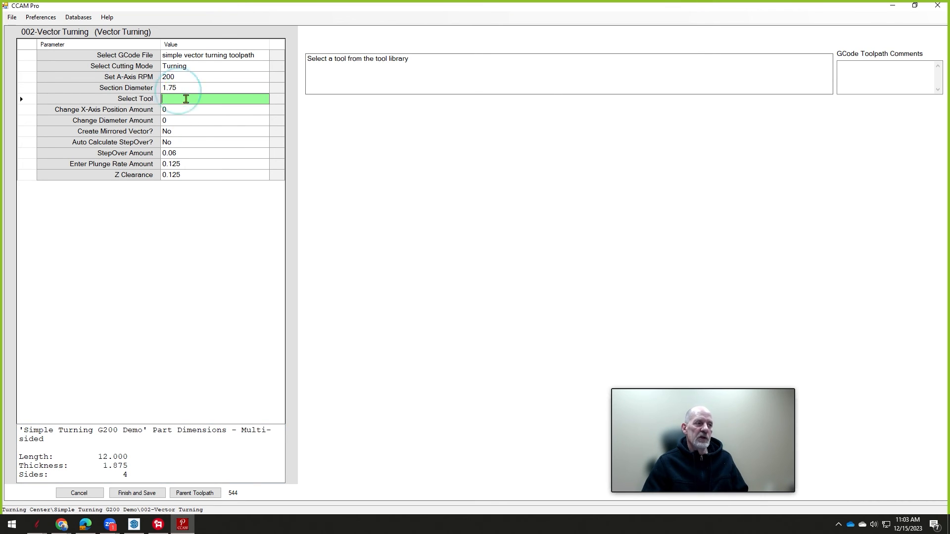
Step: Check the required cutter in the Aspire drawing and assign the Core Box 1.0 Dia tool to the vector toolpath with the last assigned number, 2
{"action": "left_click", "coordinate": [187, 98]}
{"action": "left_click", "coordinate": [37, 523]}
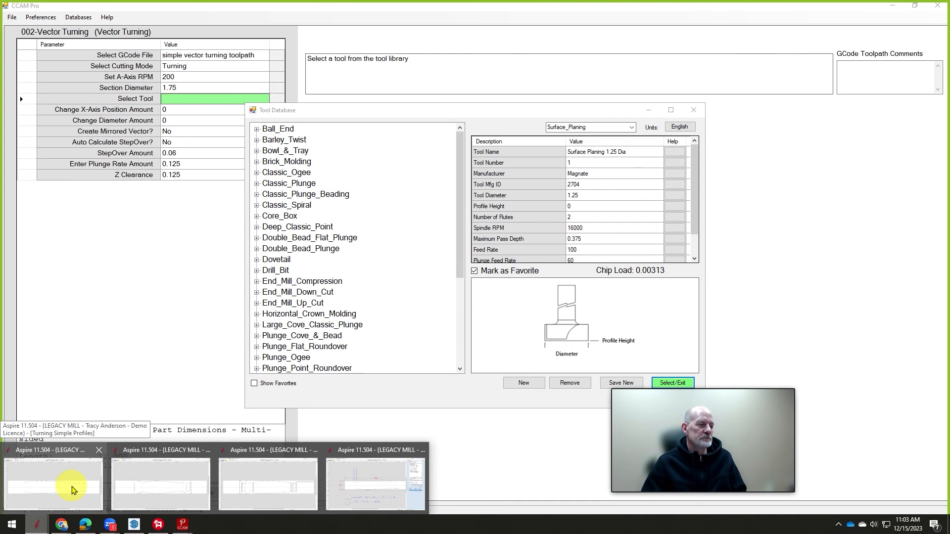
{"action": "left_click", "coordinate": [381, 498]}
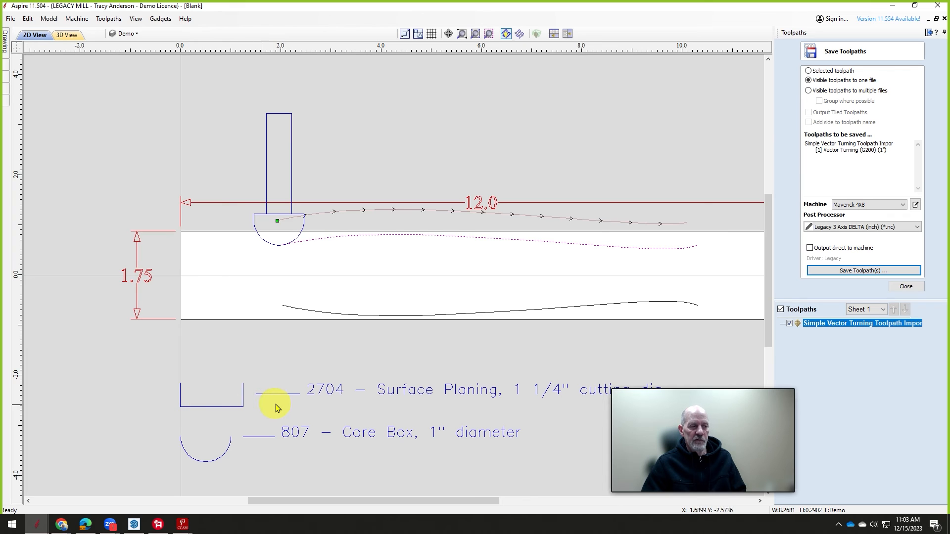
{"action": "left_click", "coordinate": [892, 6]}
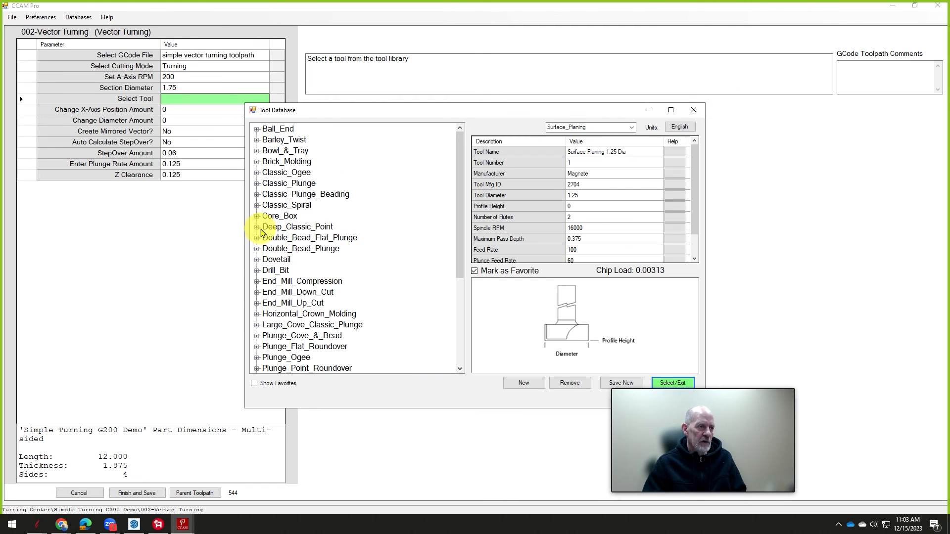
{"action": "left_click", "coordinate": [256, 217]}
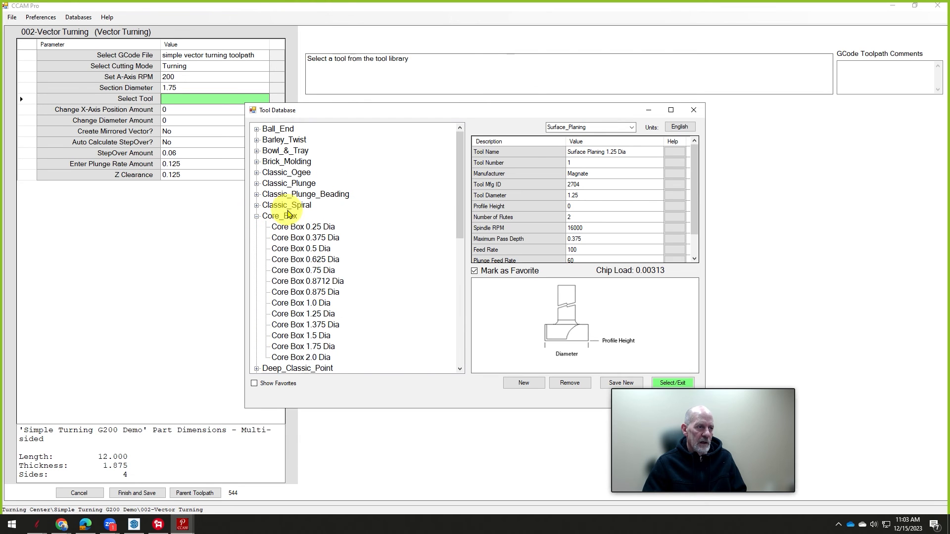
{"action": "left_click", "coordinate": [311, 302]}
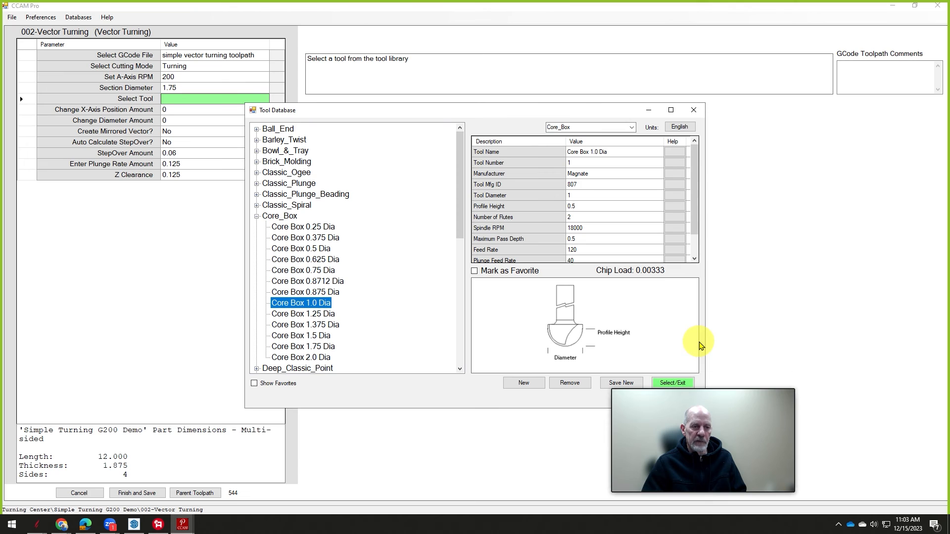
{"action": "left_click", "coordinate": [674, 383]}
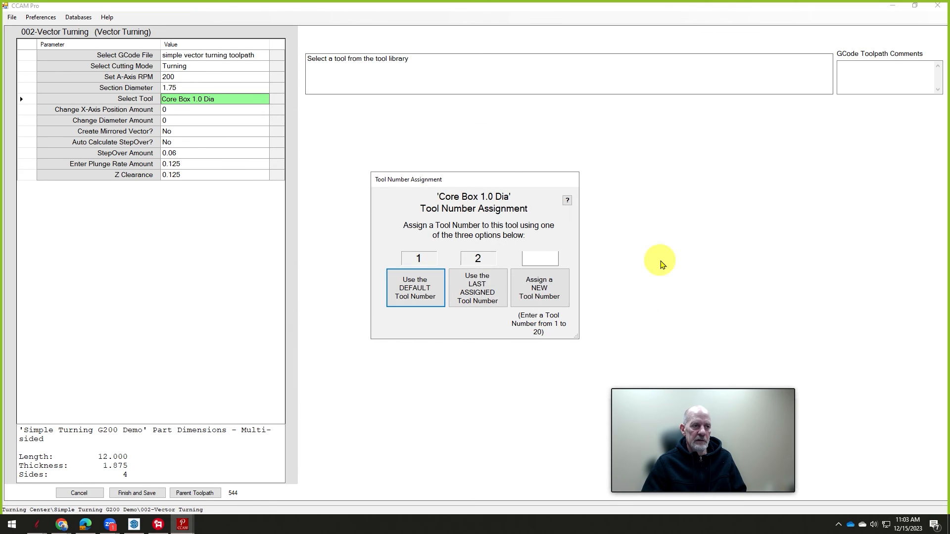
{"action": "left_click", "coordinate": [412, 282]}
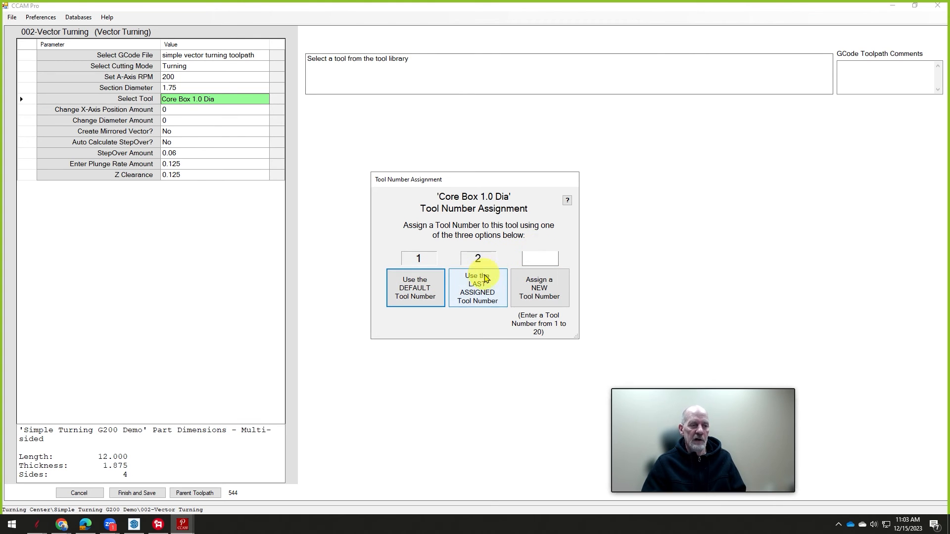
{"action": "left_click", "coordinate": [476, 290]}
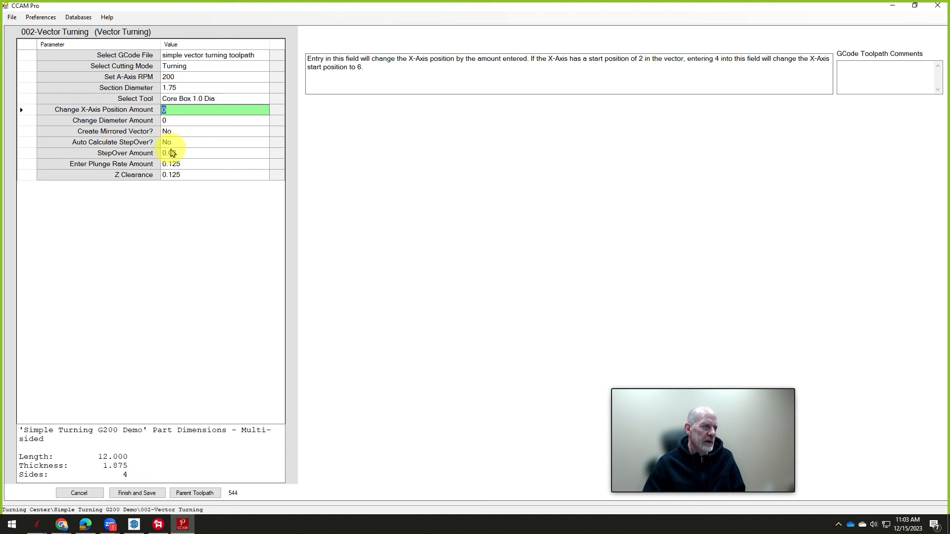
Step: Set Auto Calculate StepOver to Yes, and finish and save the vector turning toolpath
{"action": "left_click", "coordinate": [184, 143]}
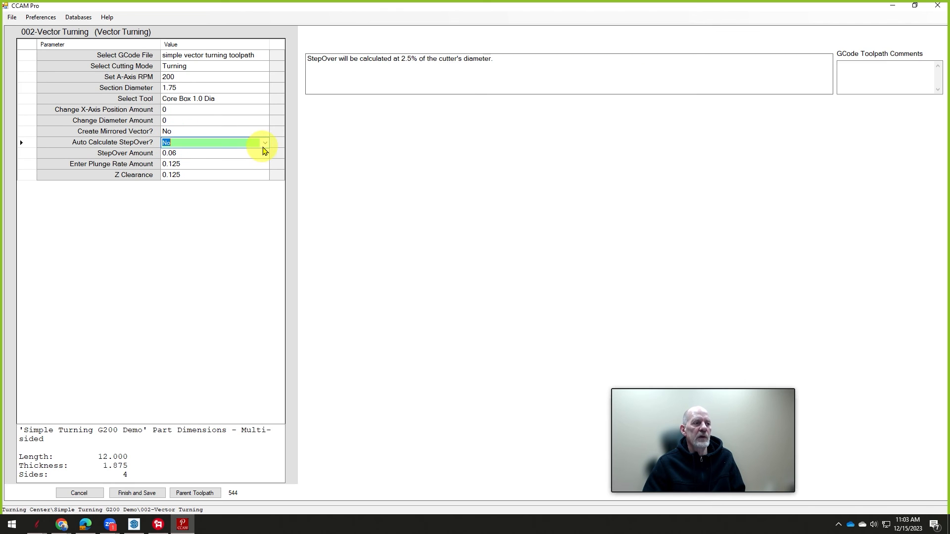
{"action": "left_click", "coordinate": [265, 144]}
{"action": "left_click", "coordinate": [187, 163]}
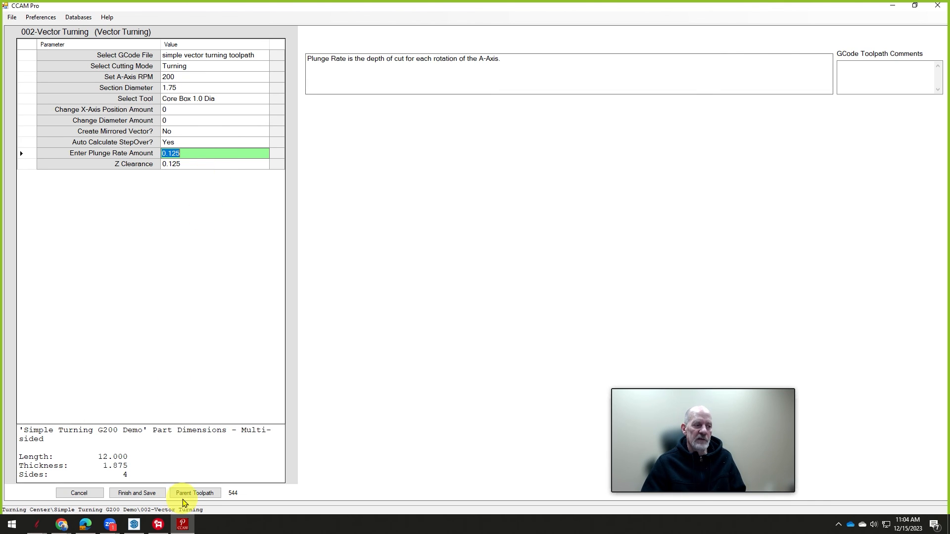
{"action": "left_click", "coordinate": [140, 493]}
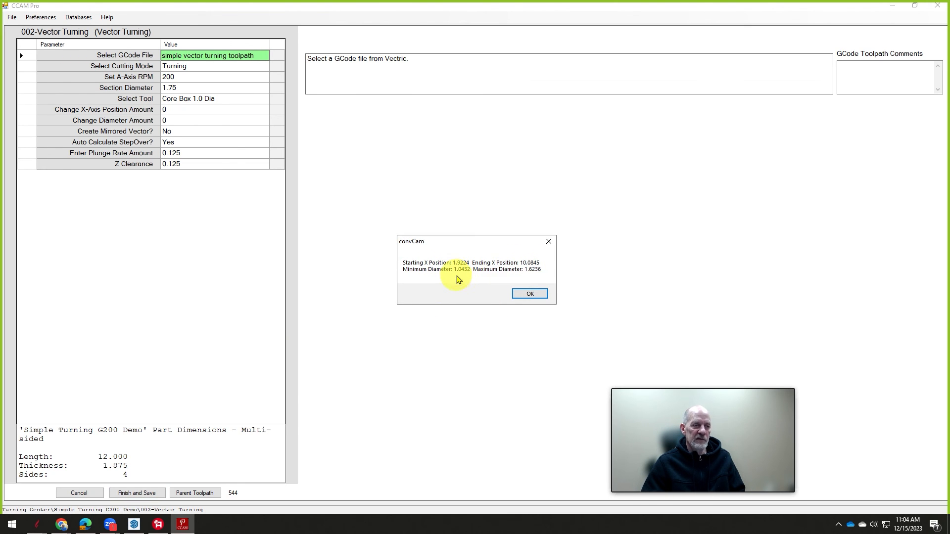
{"action": "left_click", "coordinate": [530, 294]}
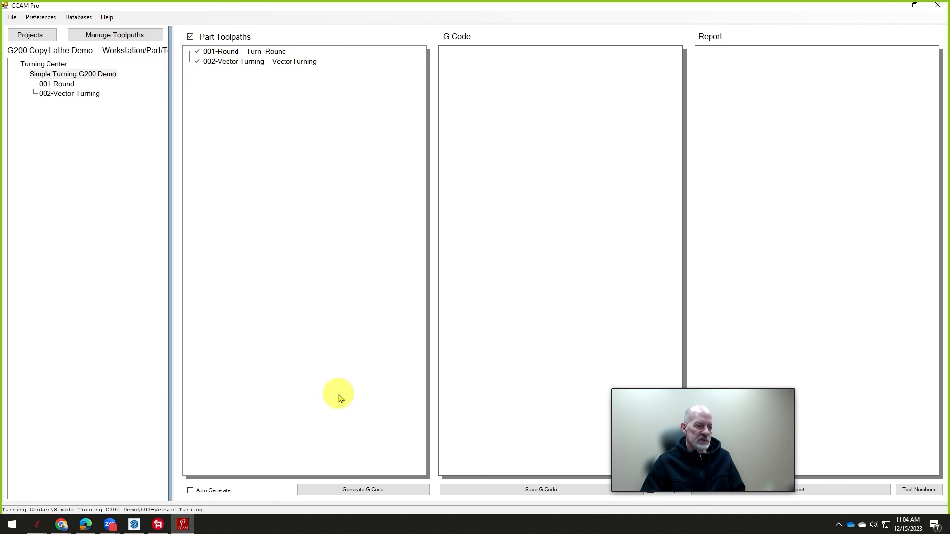
Step: Generate the combined G code for the 001-Round and 002-Vector Turning toolpaths and look through the program to its end
{"action": "left_click", "coordinate": [357, 491]}
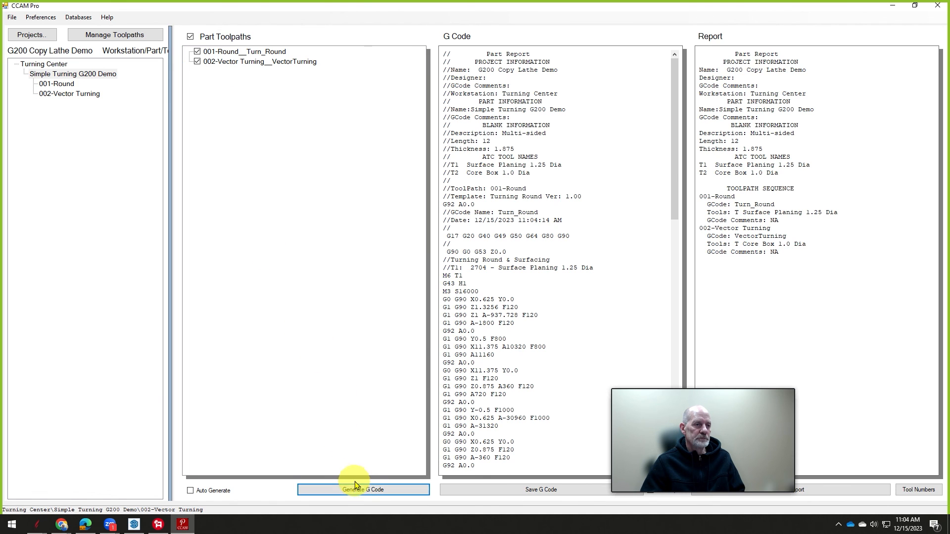
{"action": "scroll", "coordinate": [483, 149], "scroll_direction": "down", "scroll_amount": 7}
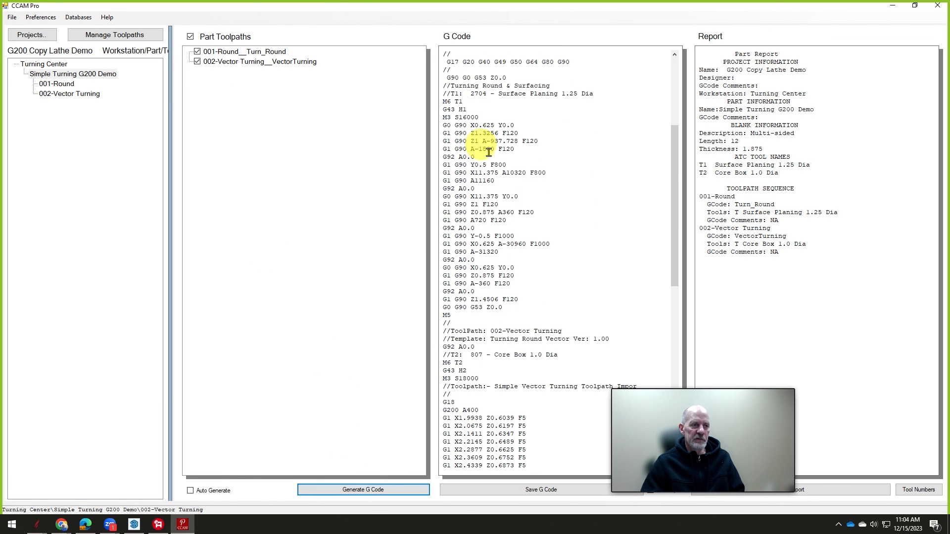
{"action": "left_click_drag", "start_coordinate": [444, 86], "coordinate": [488, 321]}
{"action": "scroll", "coordinate": [495, 297], "scroll_direction": "down", "scroll_amount": 3}
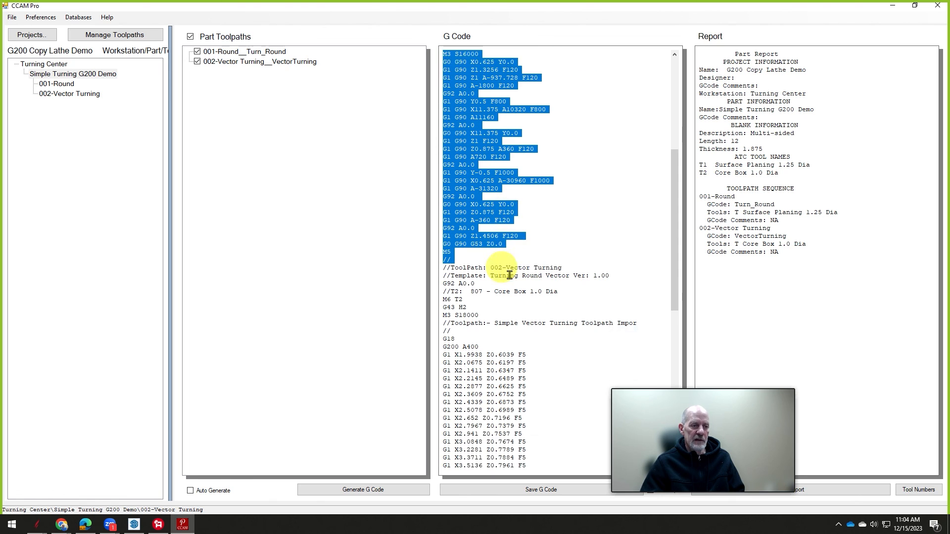
{"action": "scroll", "coordinate": [500, 262], "scroll_direction": "down", "scroll_amount": 15}
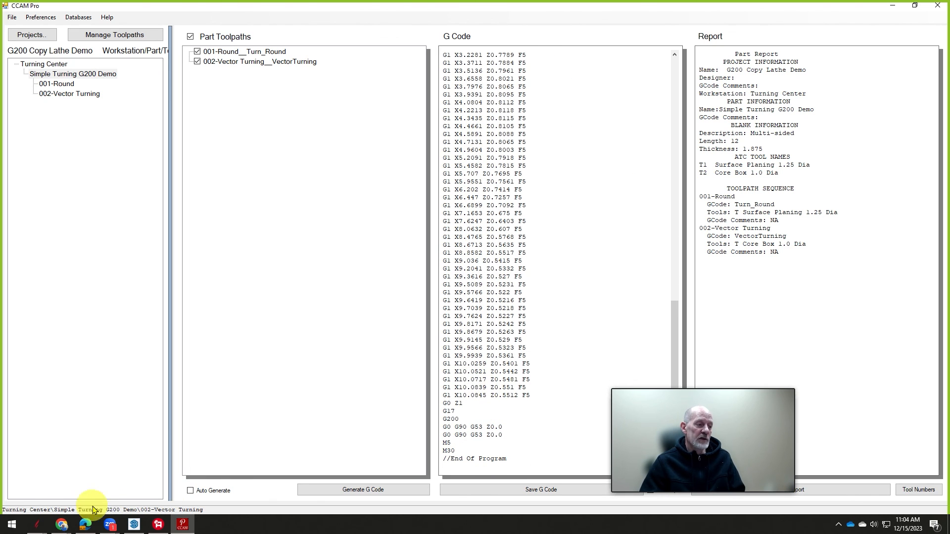
Step: Switch to Aspire to review the drawn vector turning toolpath against the generated code, and return to CCAM Pro
{"action": "mouse_move", "coordinate": [39, 522]}
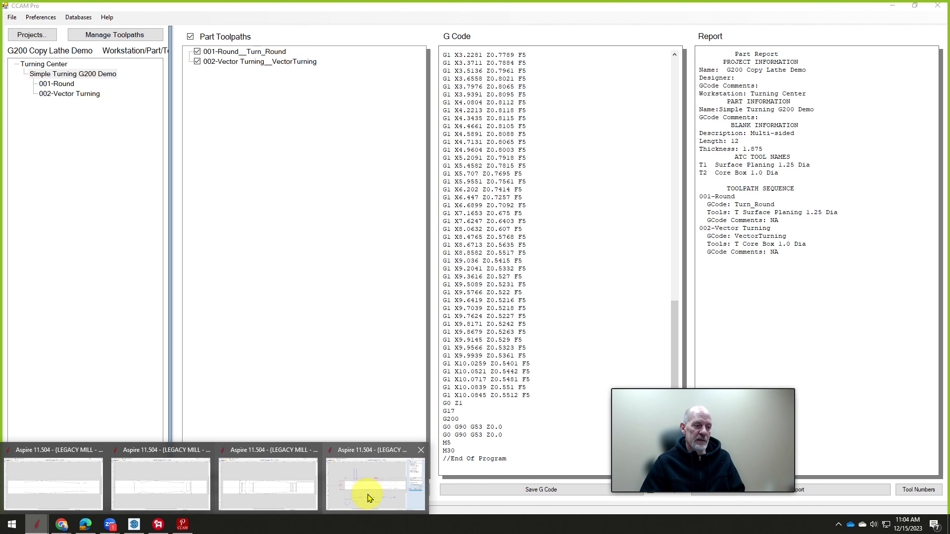
{"action": "left_click", "coordinate": [367, 497]}
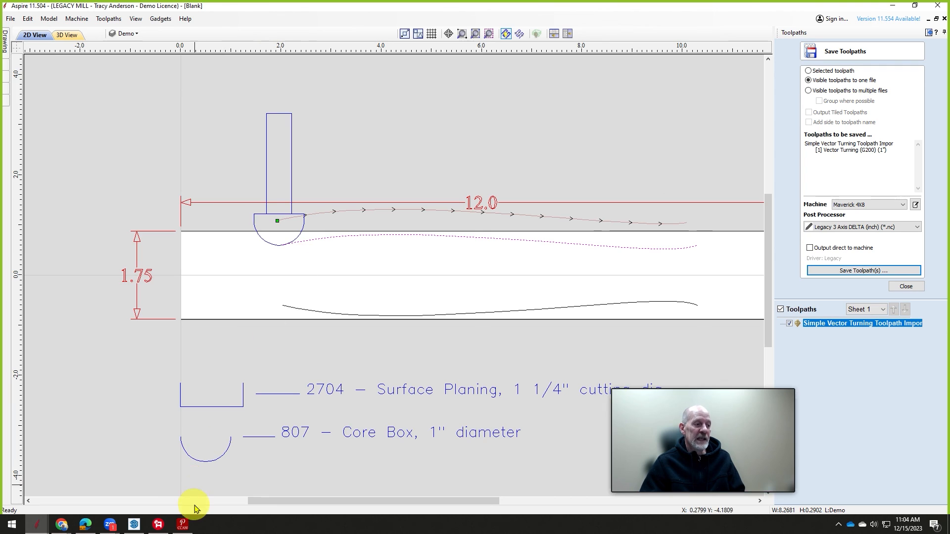
{"action": "left_click", "coordinate": [182, 524]}
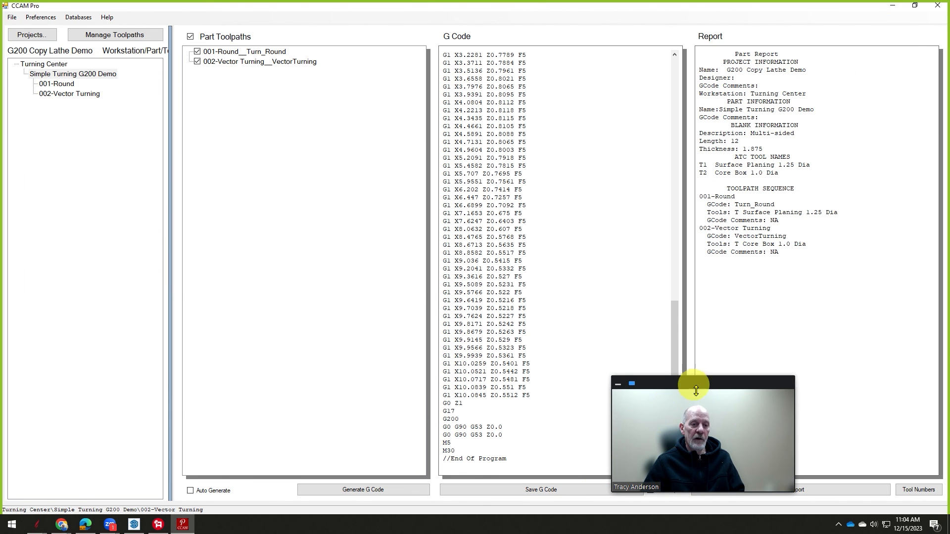
Step: Save the G code as a GCode .nc file named Simple G200 Turning G Code in the G200 Video project's Demo folder
{"action": "left_click_drag", "start_coordinate": [701, 388], "coordinate": [819, 375]}
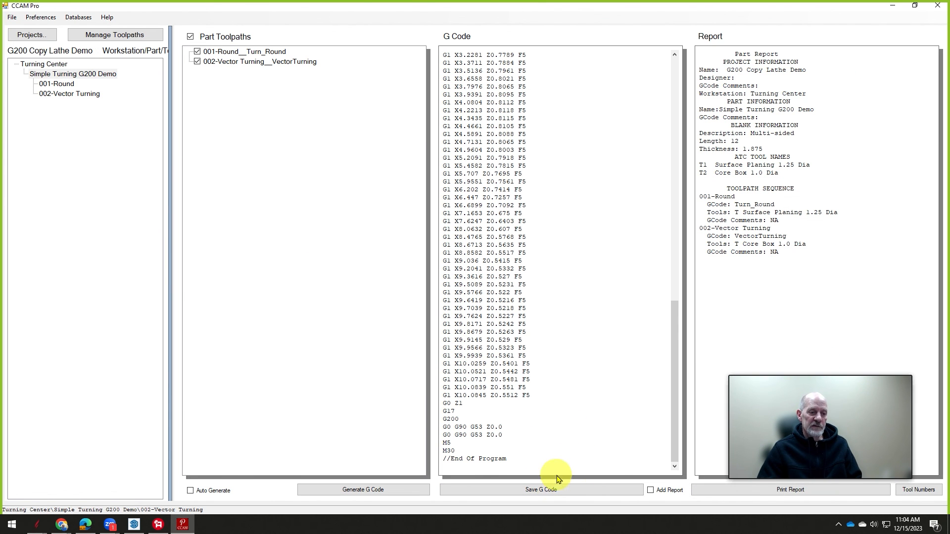
{"action": "left_click", "coordinate": [544, 492]}
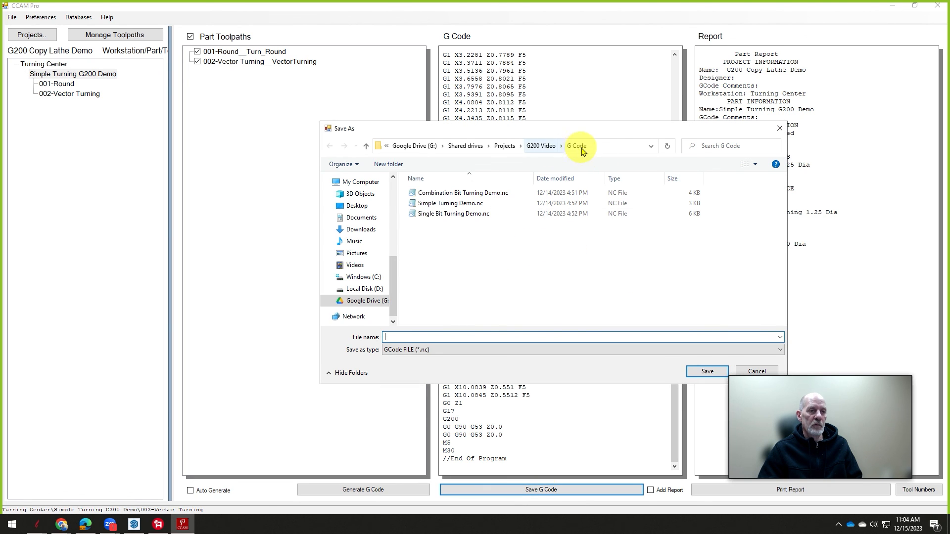
{"action": "left_click", "coordinate": [541, 146]}
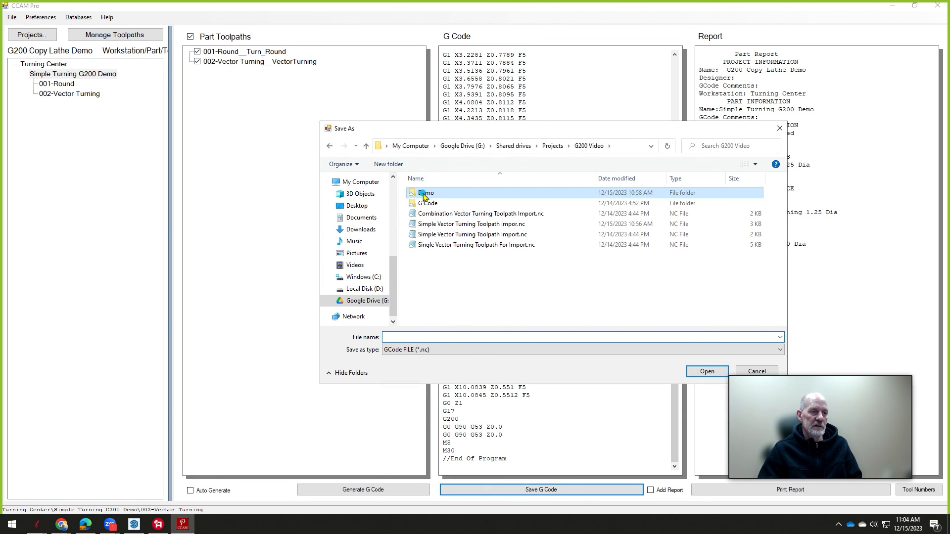
{"action": "double_click", "coordinate": [423, 193]}
{"action": "left_click", "coordinate": [423, 336]}
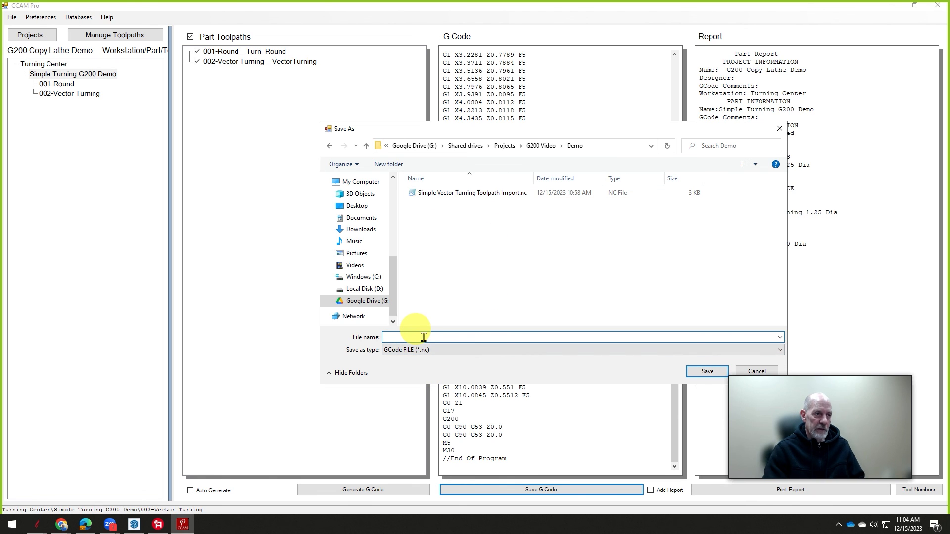
{"action": "type", "text": "Si"}
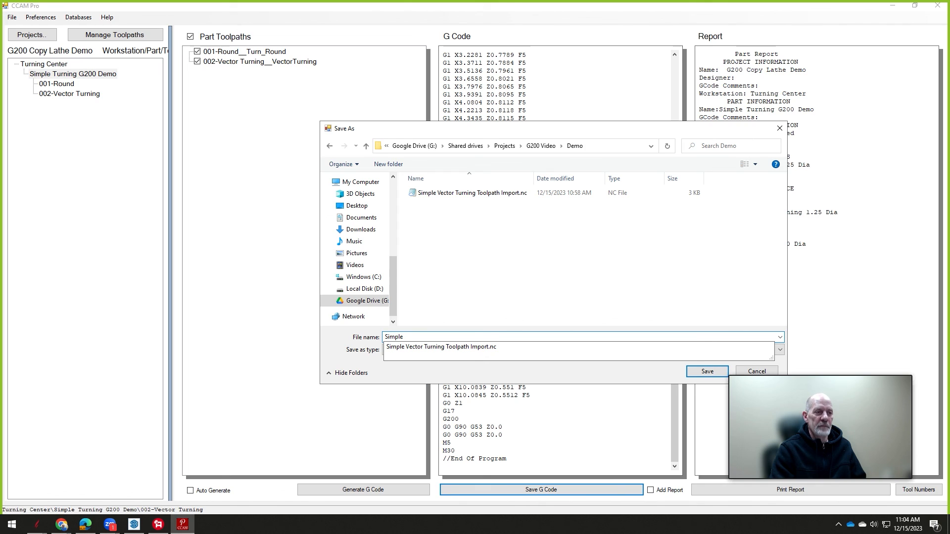
{"action": "type", "text": "mple "}
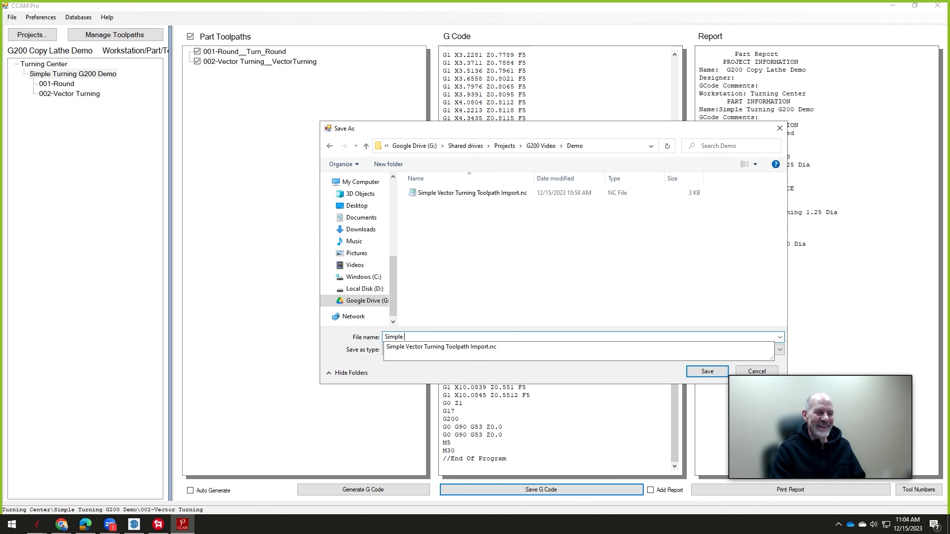
{"action": "type", "text": "G200 Turning G Code"}
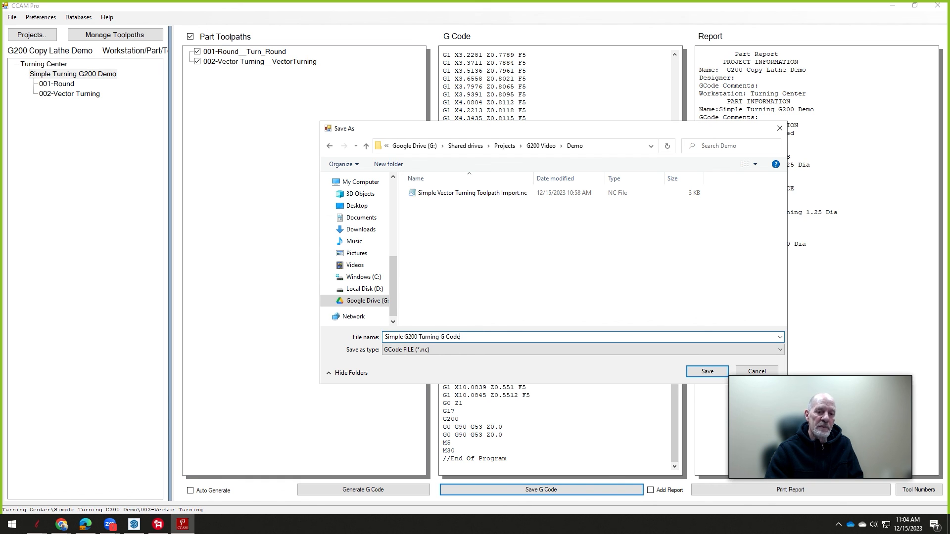
{"action": "key", "text": "Return"}
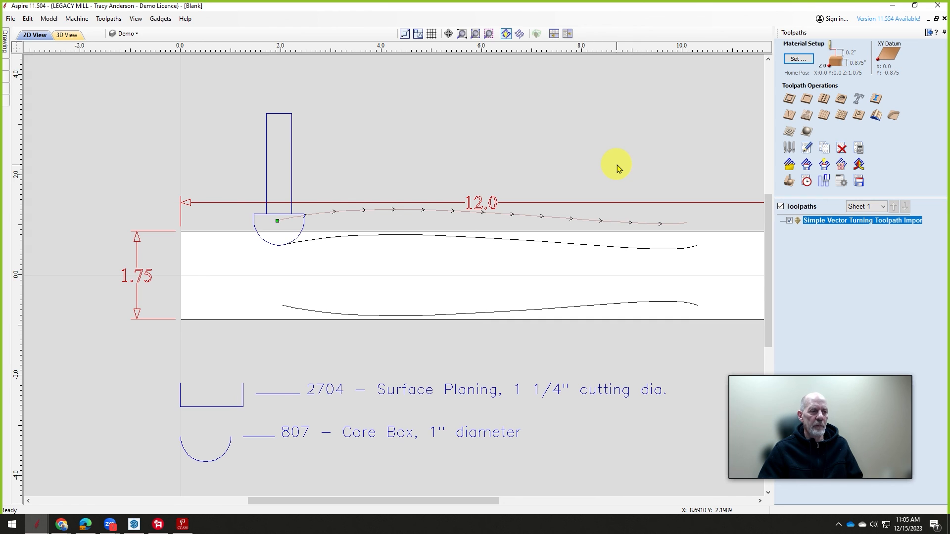
Step: Switch to Aspire and view the Turning Single Bit with Details drawing and the Turning Combination Bit with Details drawing
{"action": "left_click", "coordinate": [38, 529]}
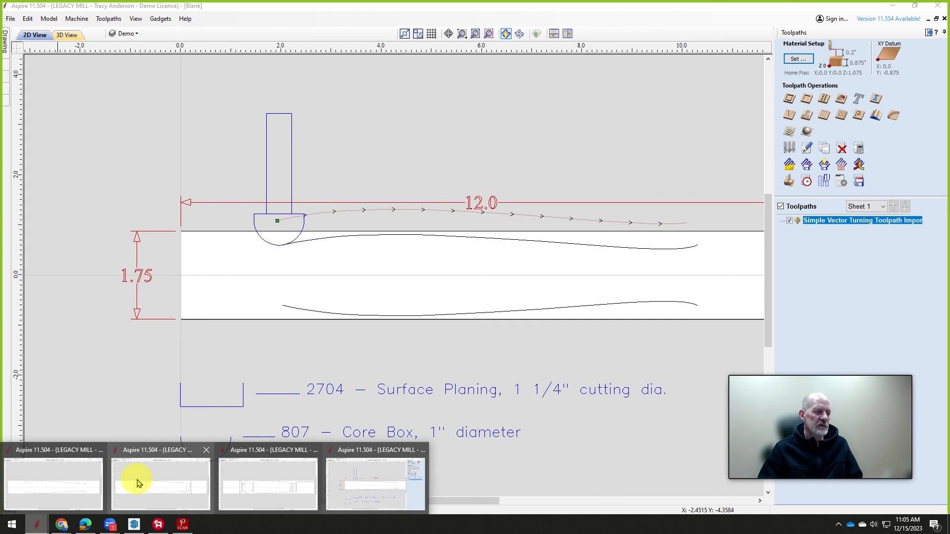
{"action": "left_click", "coordinate": [153, 484]}
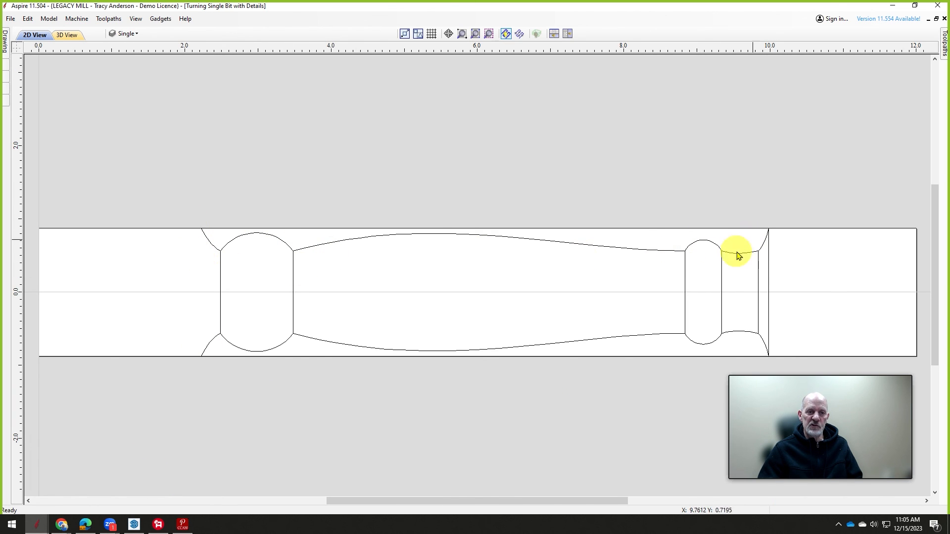
{"action": "left_click", "coordinate": [38, 523]}
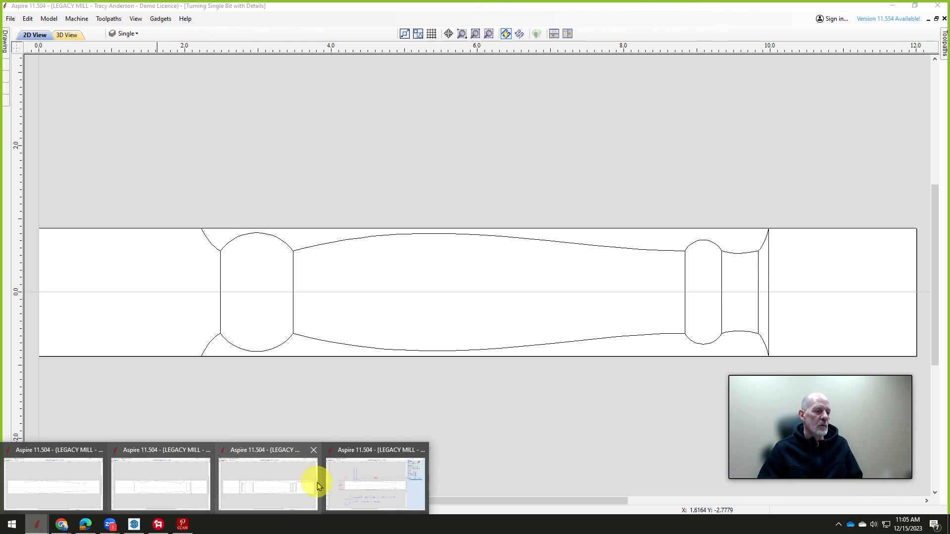
{"action": "left_click", "coordinate": [278, 486]}
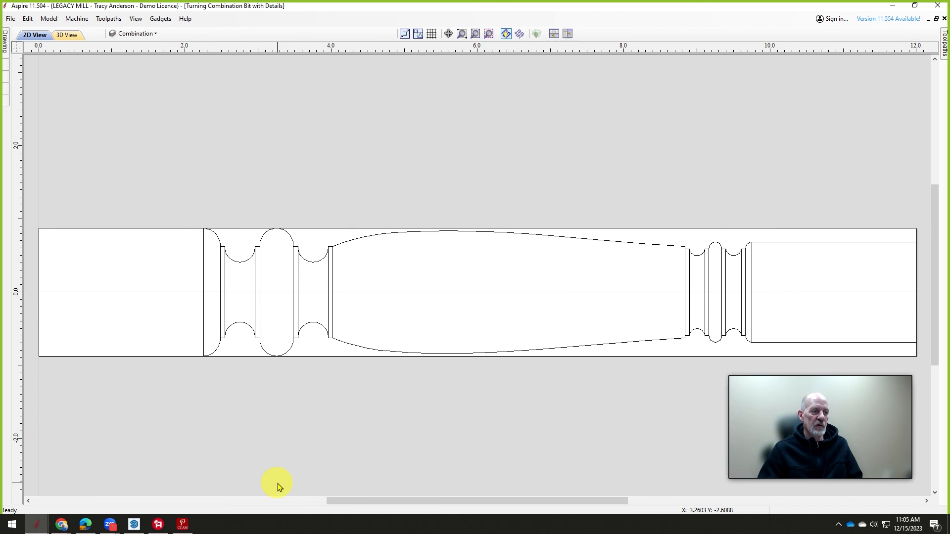